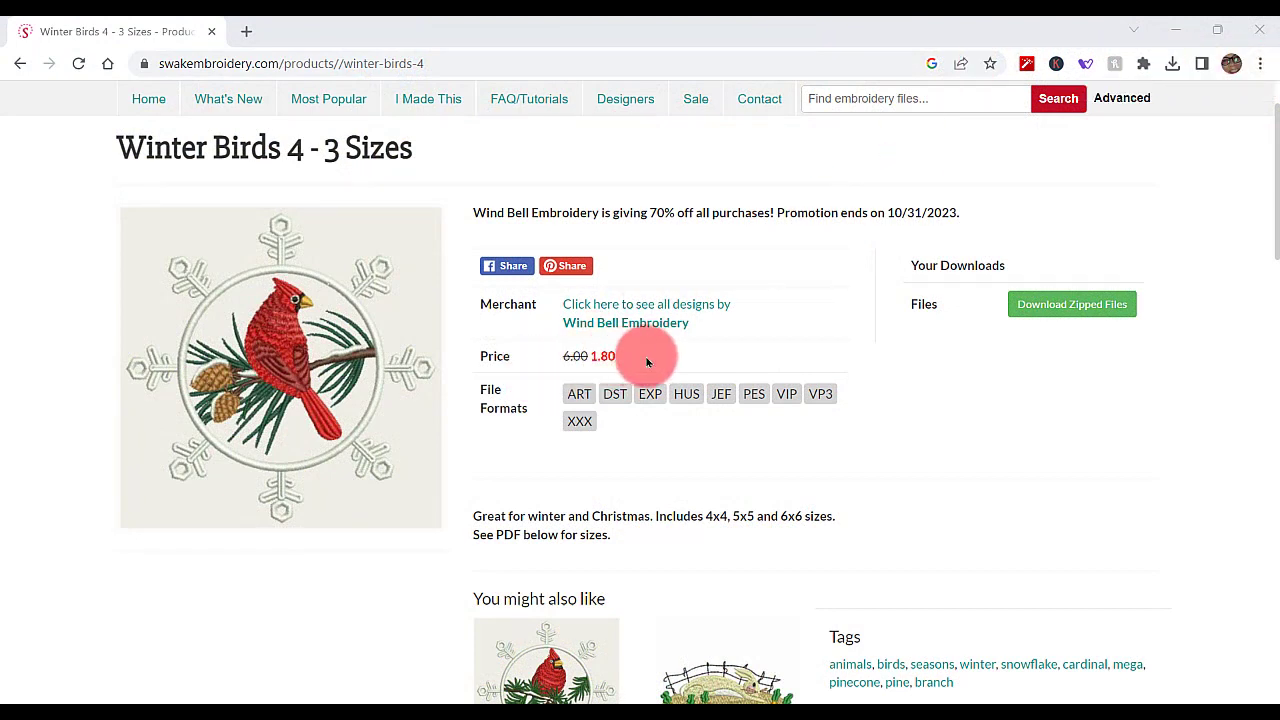
Download the zipped Winter Birds 4 - 3 Sizes design files and open the downloaded archive
{"action": "left_click", "coordinate": [1085, 306]}
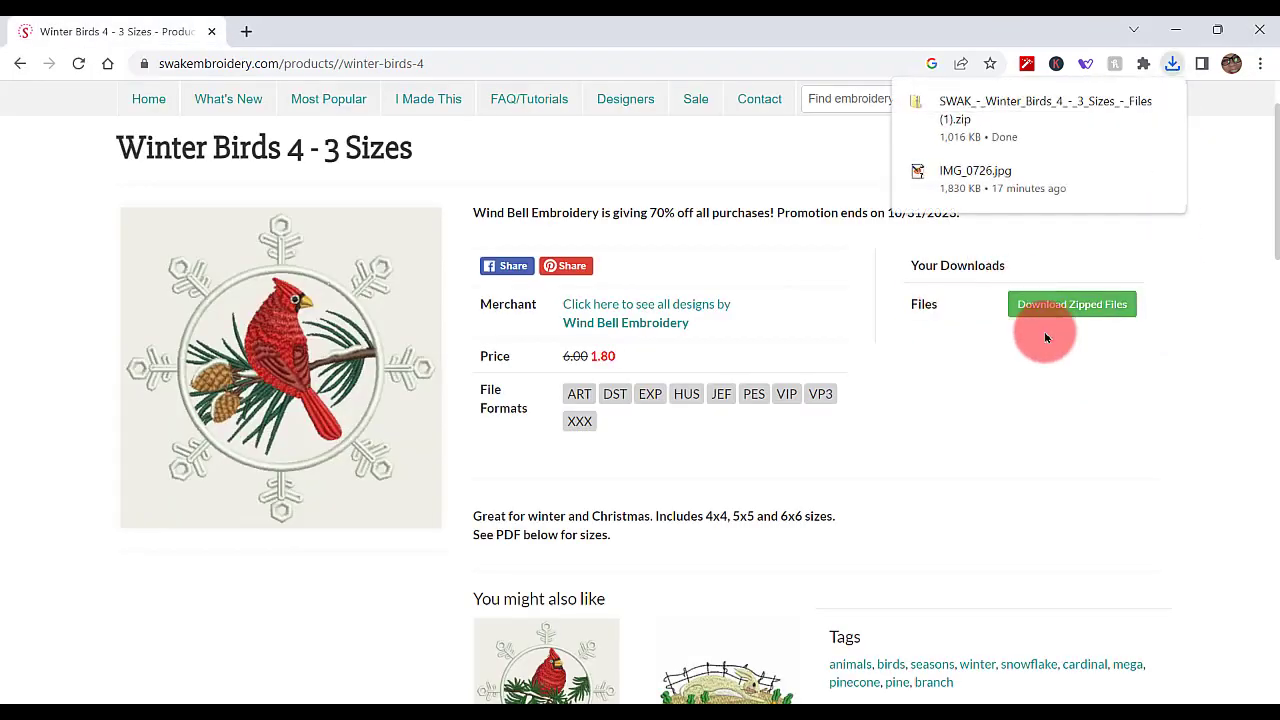
{"action": "mouse_move", "coordinate": [957, 137]}
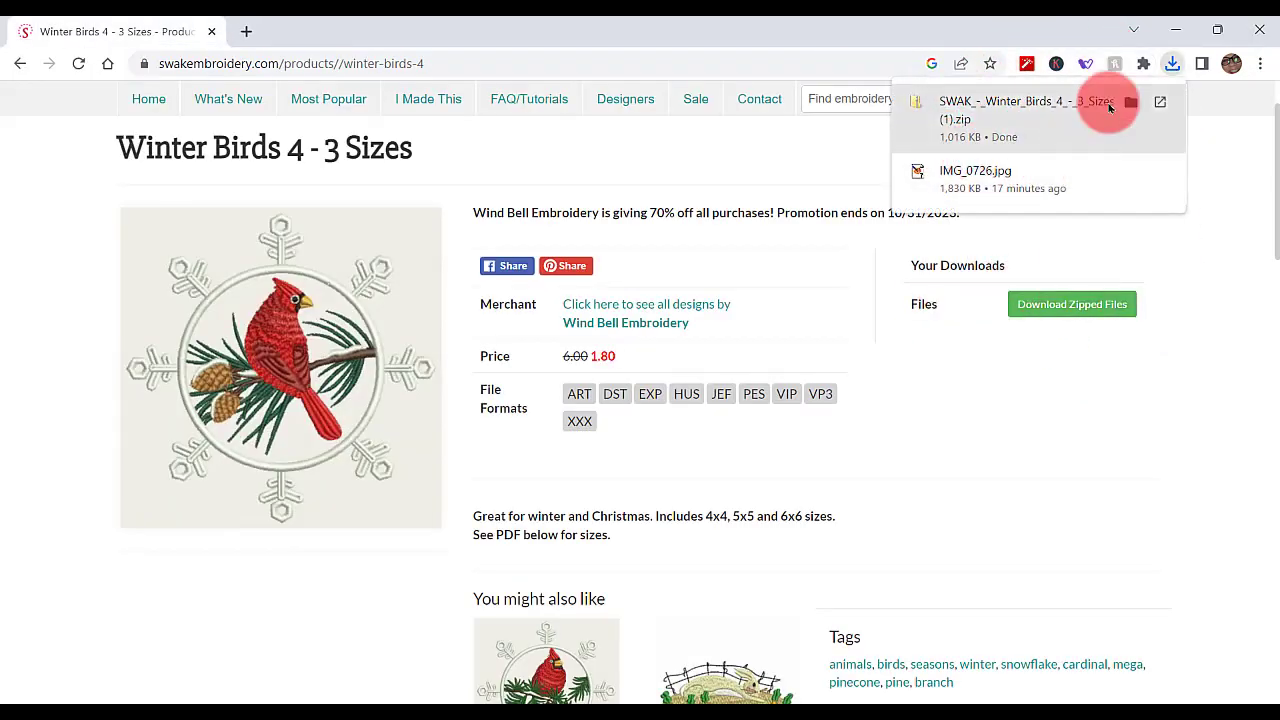
{"action": "left_click", "coordinate": [994, 112]}
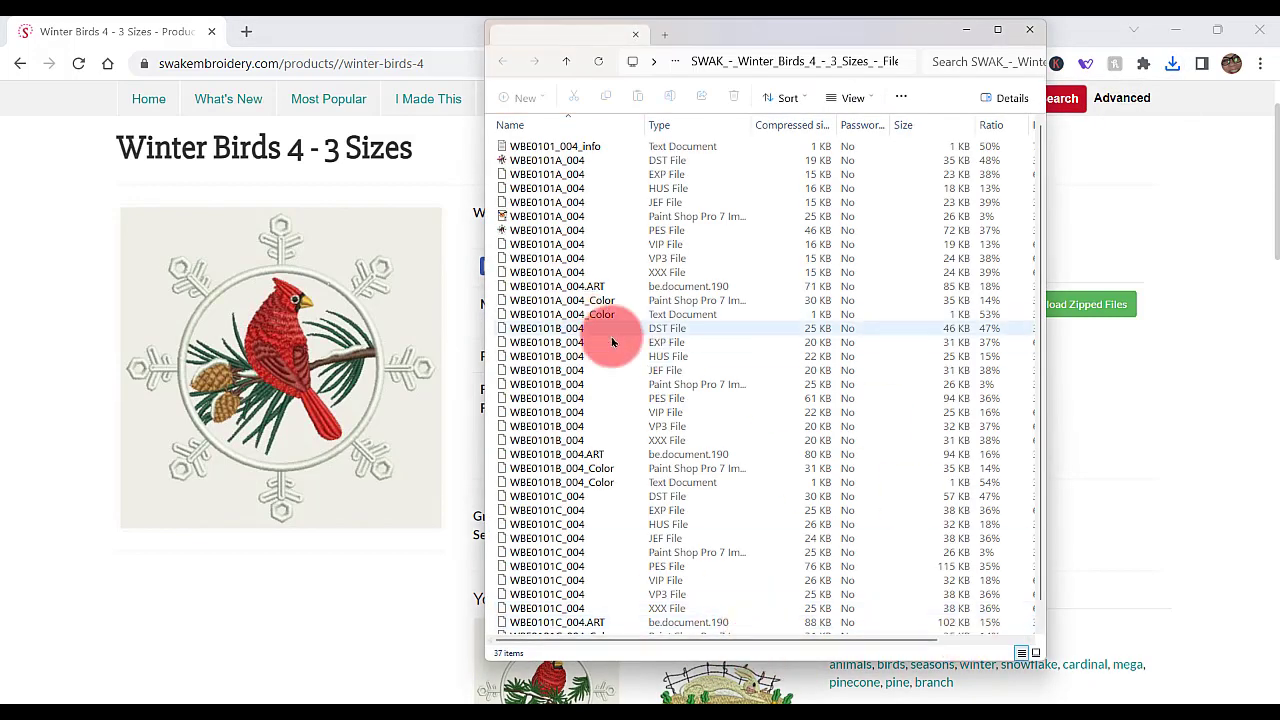
Look through the archive's contents and sort the files by type
{"action": "scroll", "coordinate": [698, 500], "scroll_direction": "down", "scroll_amount": 1}
{"action": "scroll", "coordinate": [698, 500], "scroll_direction": "up", "scroll_amount": 1}
{"action": "scroll", "coordinate": [698, 495], "scroll_direction": "down", "scroll_amount": 1}
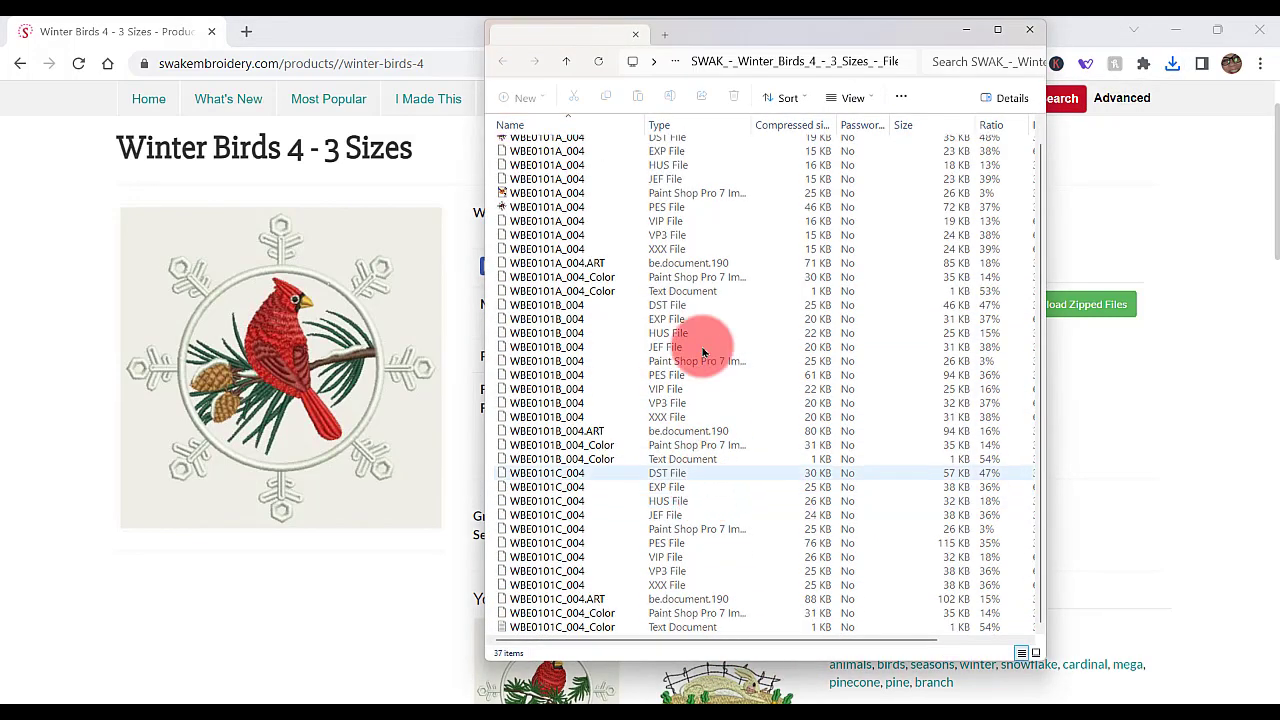
{"action": "left_click", "coordinate": [681, 130]}
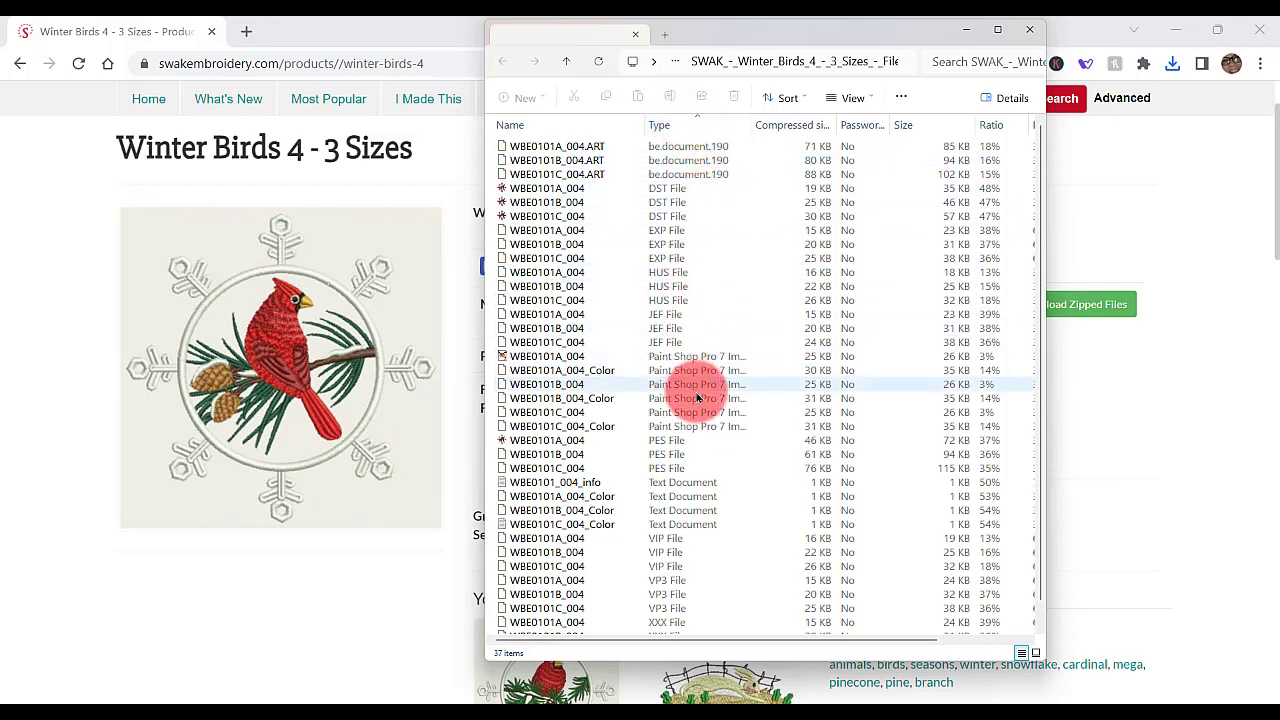
{"action": "scroll", "coordinate": [738, 362], "scroll_direction": "down", "scroll_amount": 1}
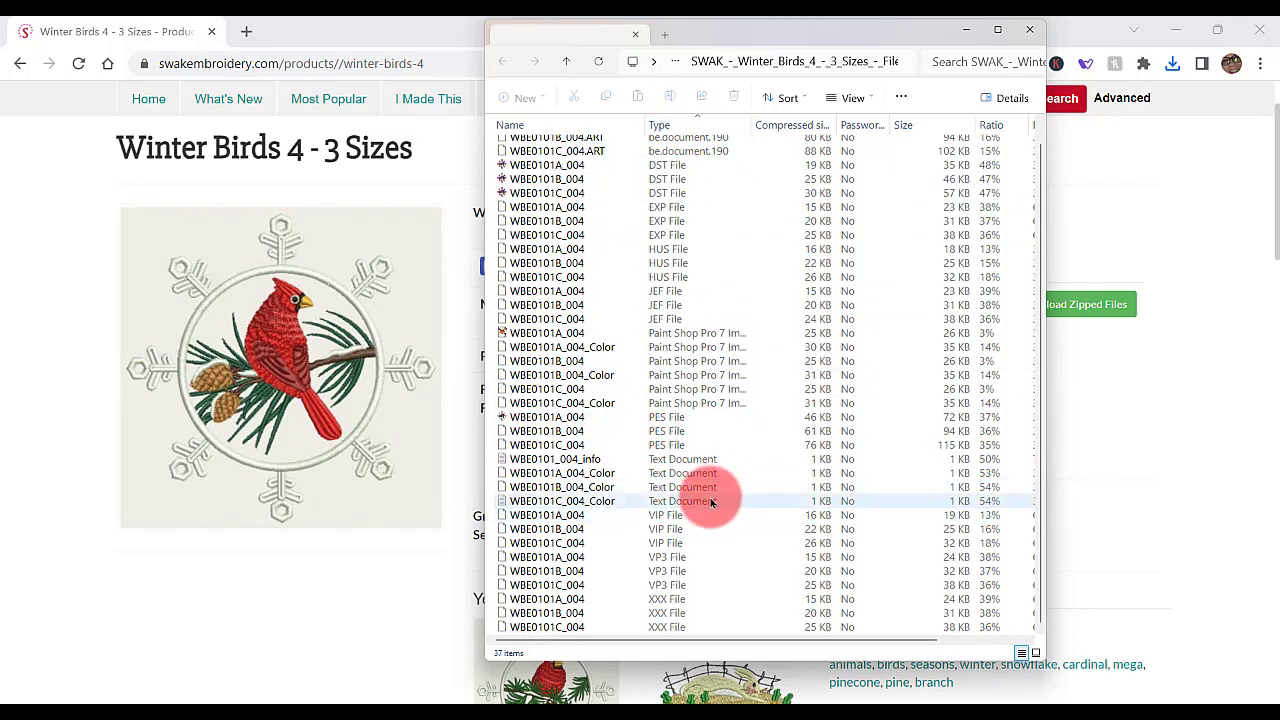
Permanently delete all VIP, VP3 and XXX files from the archive
{"action": "left_click", "coordinate": [677, 516]}
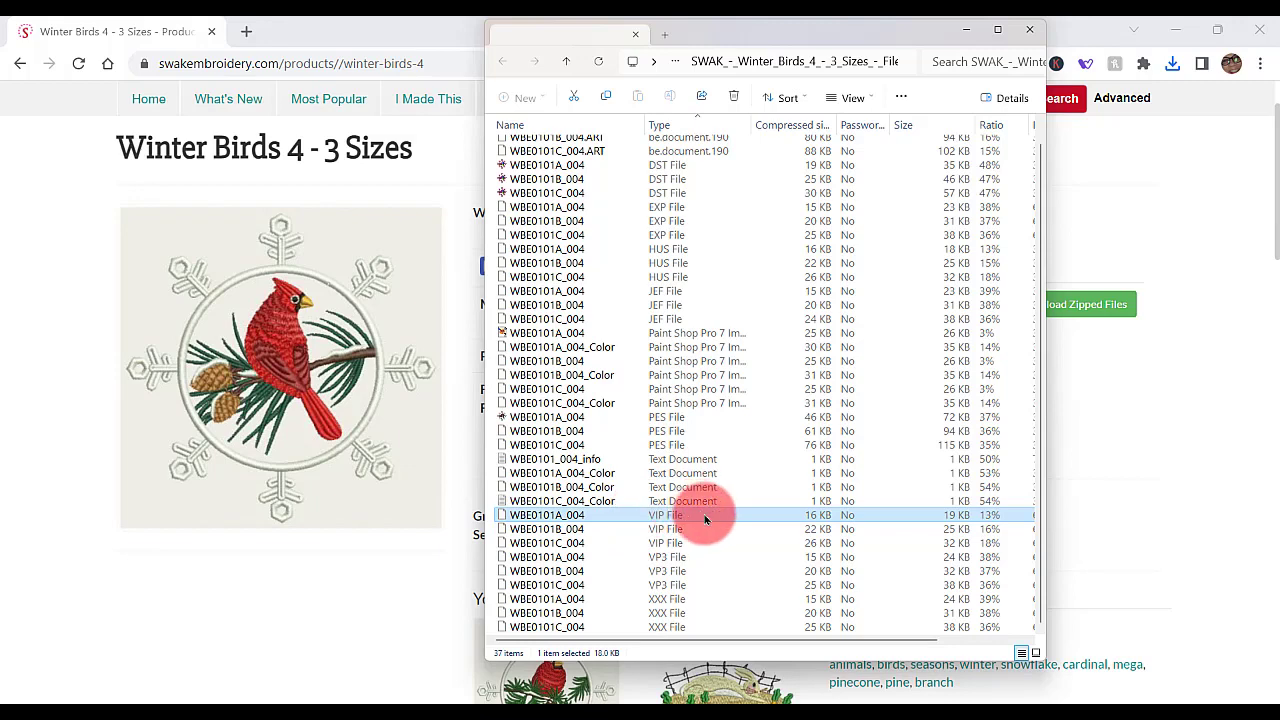
{"action": "left_click", "coordinate": [660, 627], "text": "shift"}
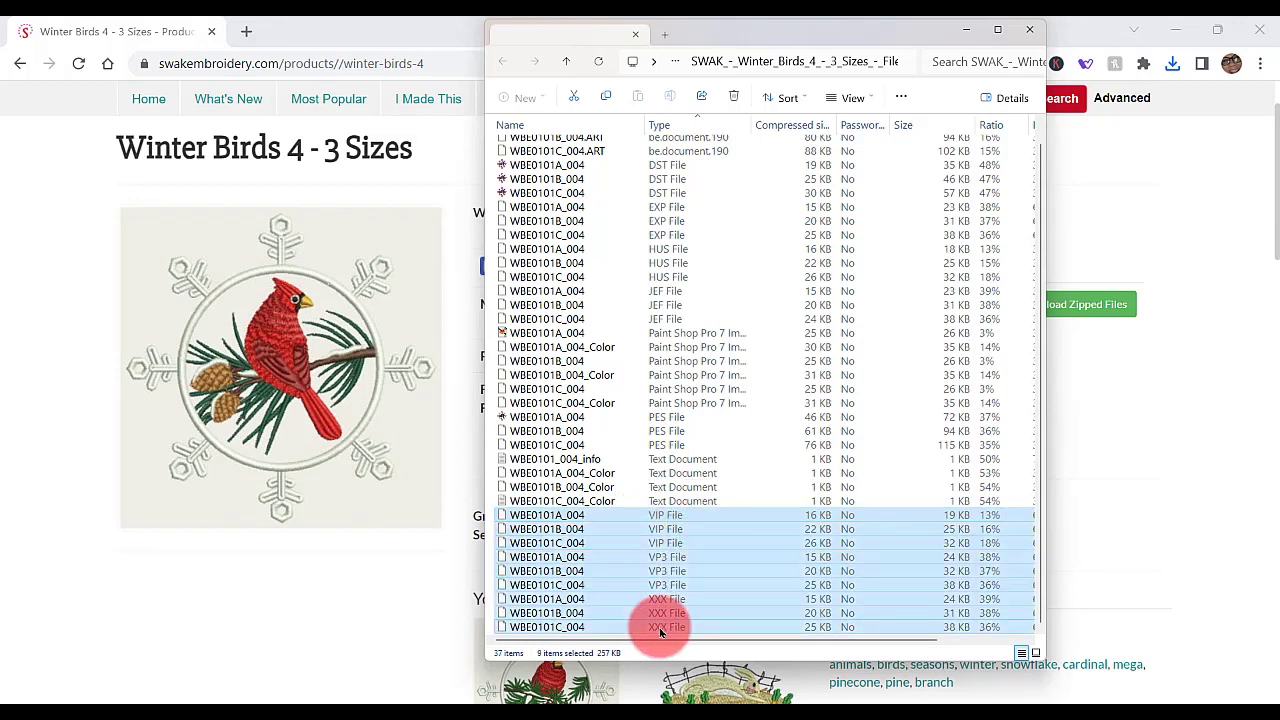
{"action": "key", "text": "Delete"}
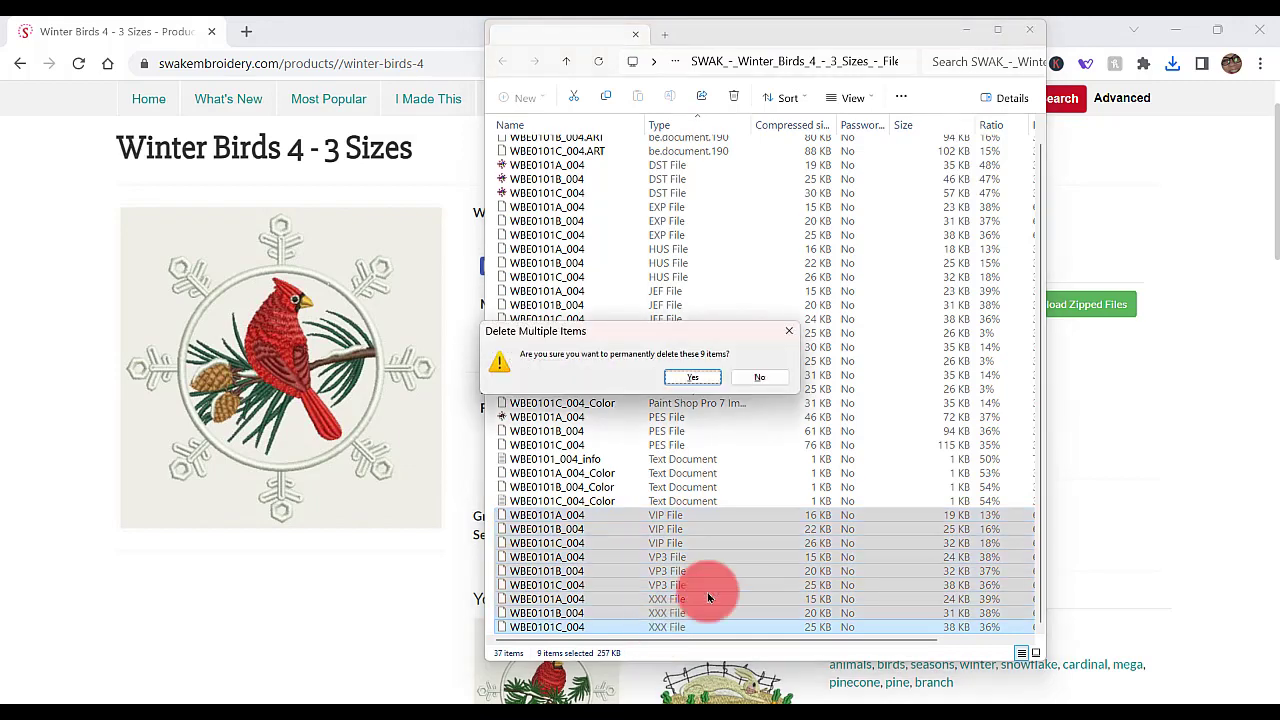
{"action": "left_click", "coordinate": [690, 378]}
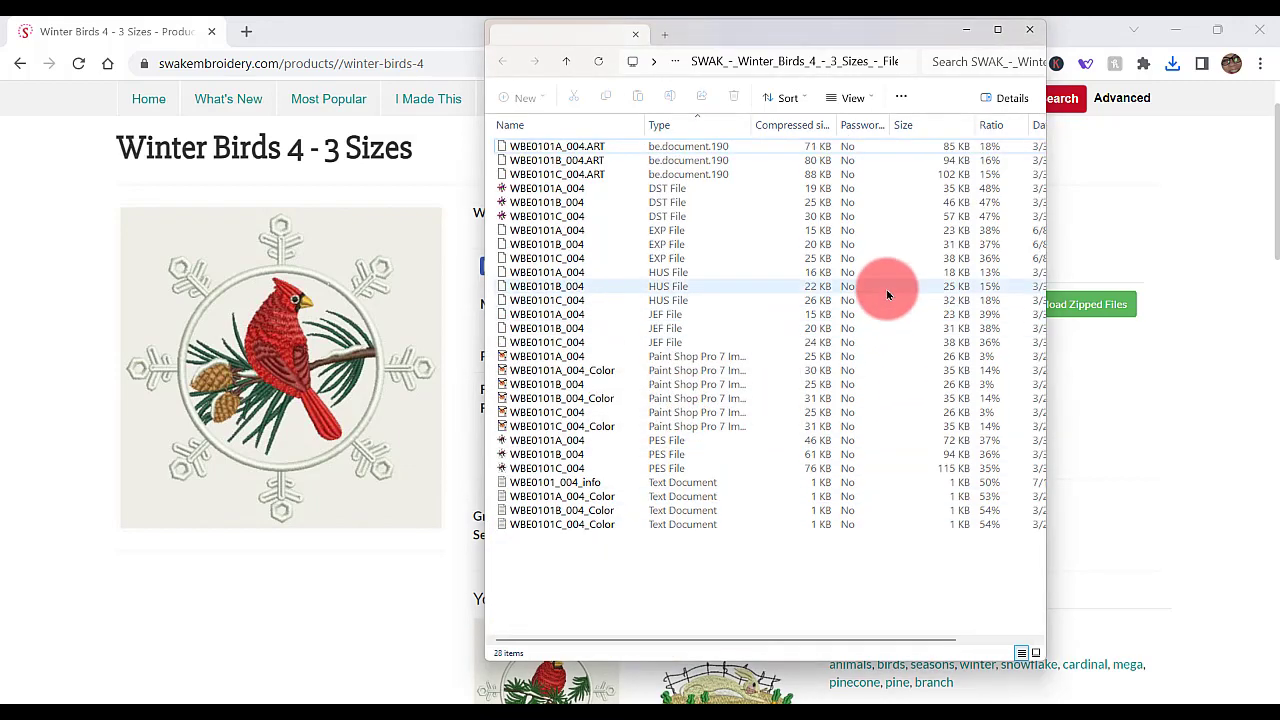
Permanently delete all DST, EXP, HUS and JEF files from the archive
{"action": "left_click", "coordinate": [675, 344]}
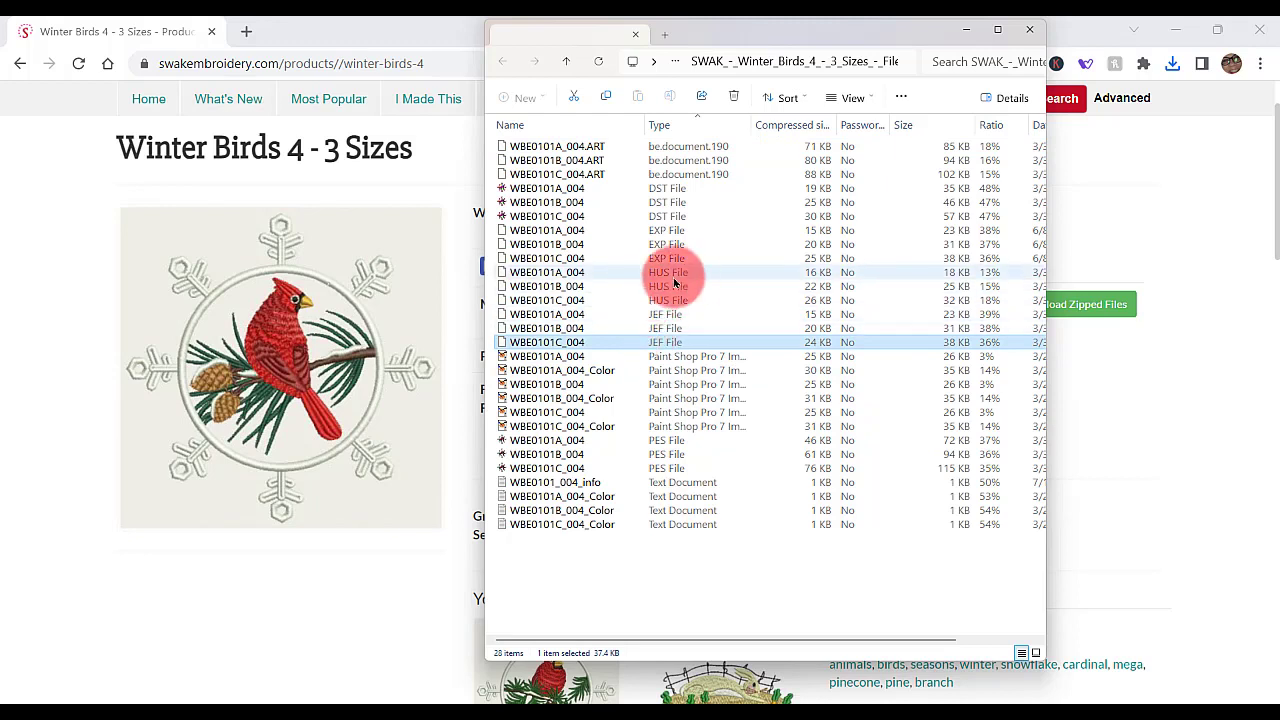
{"action": "left_click", "coordinate": [655, 194], "text": "shift"}
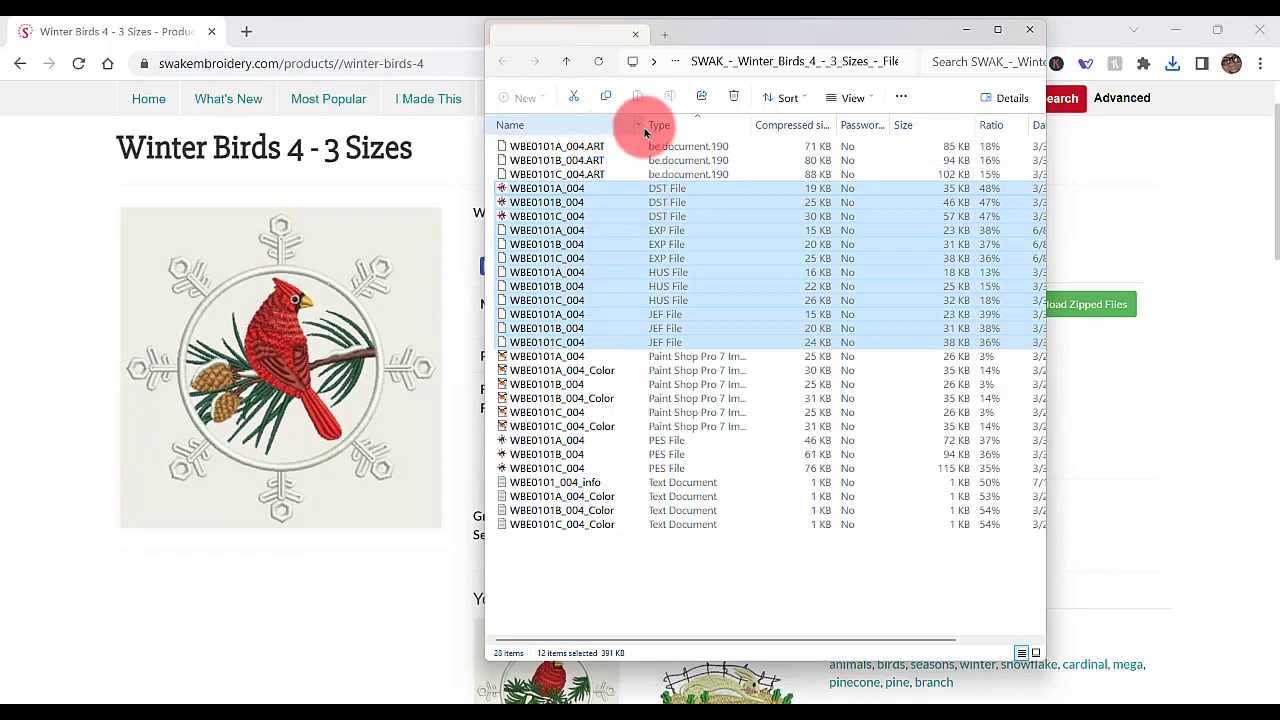
{"action": "left_click", "coordinate": [736, 97]}
{"action": "left_click", "coordinate": [692, 372]}
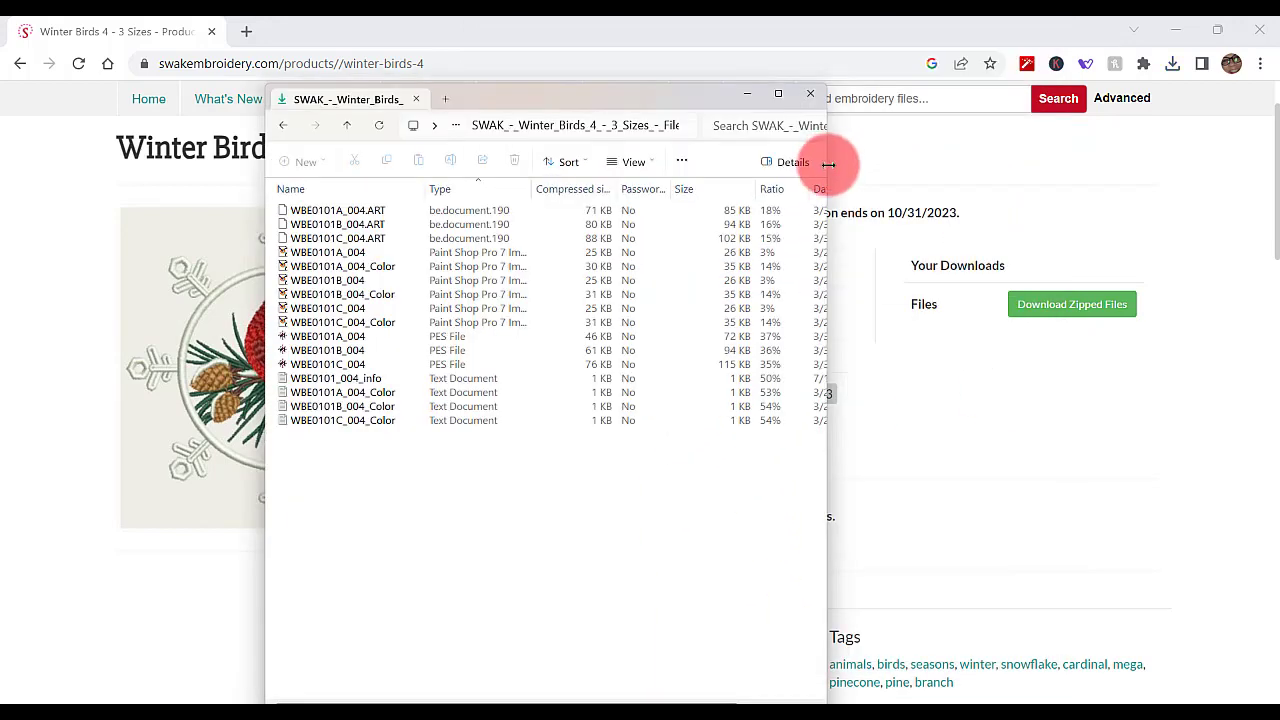
Widen the file window and extract the remaining archive files to the suggested folder in Downloads
{"action": "left_click_drag", "start_coordinate": [828, 164], "coordinate": [1169, 148]}
{"action": "left_click", "coordinate": [708, 162]}
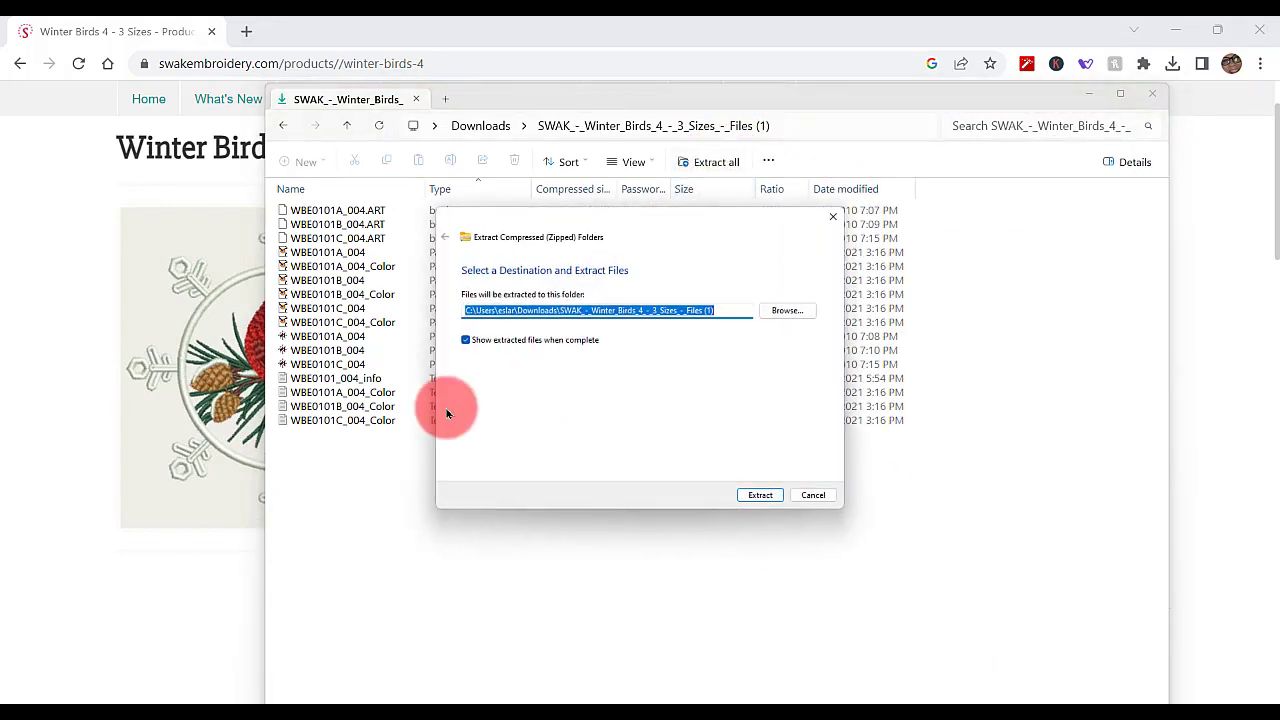
{"action": "left_click", "coordinate": [761, 496]}
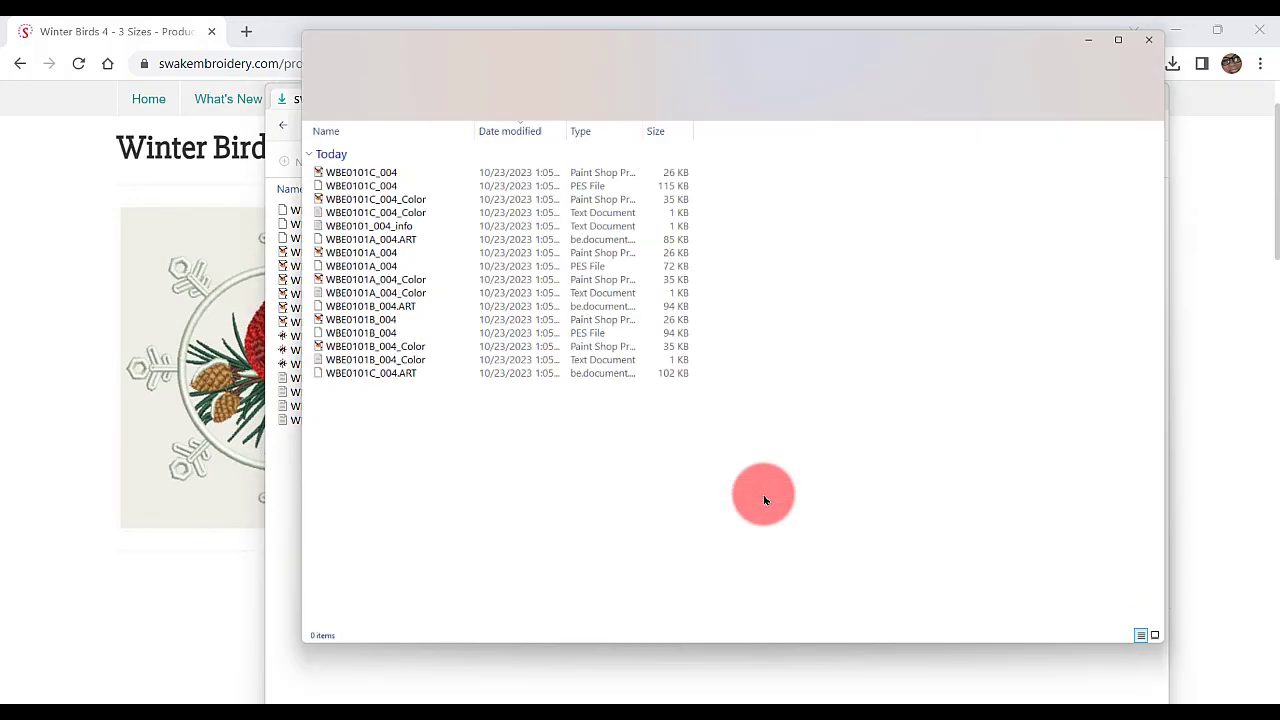
Display the extracted files as large thumbnail icons
{"action": "right_click", "coordinate": [800, 218]}
{"action": "mouse_move", "coordinate": [814, 227]}
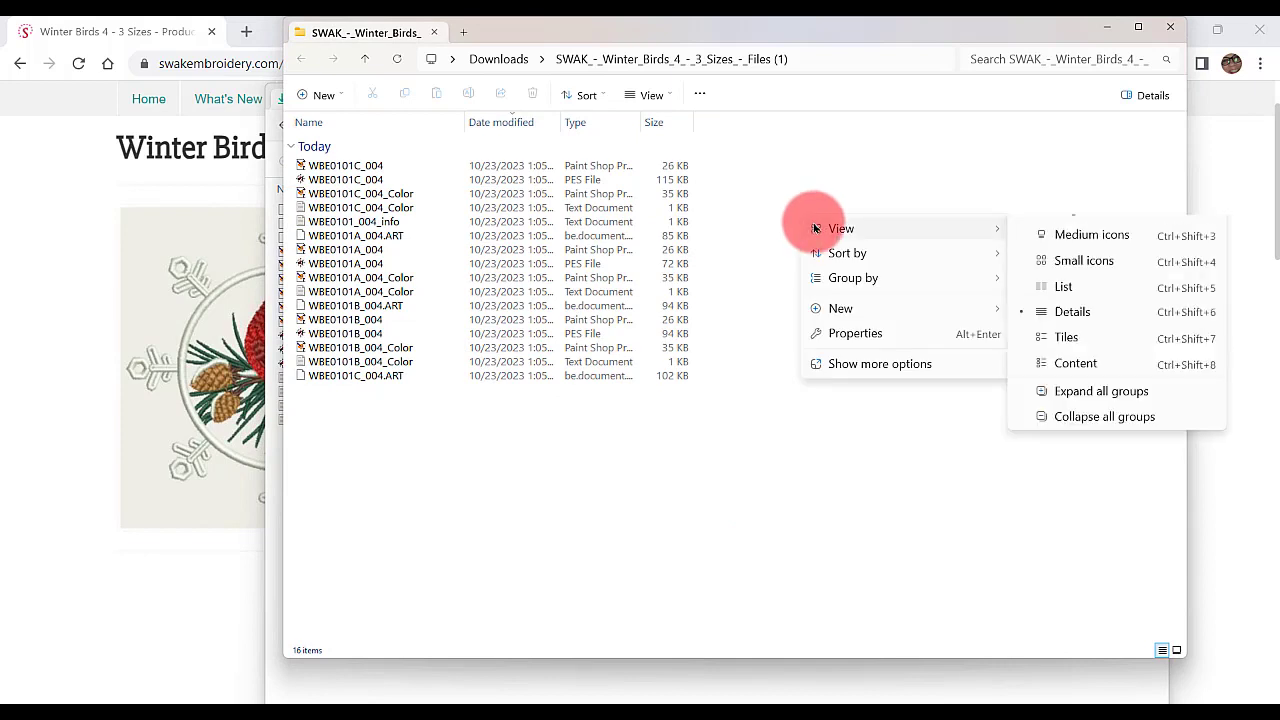
{"action": "left_click", "coordinate": [1080, 233]}
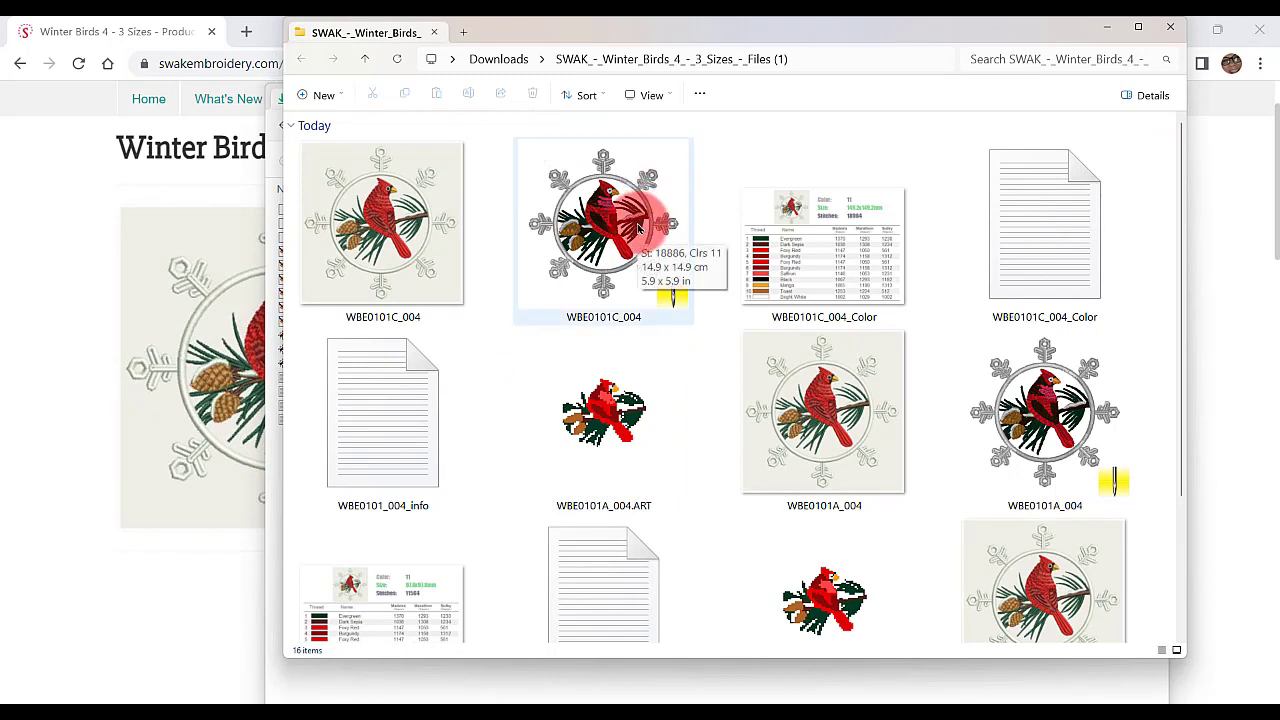
Examine the sizes and stitch details of the A, B and C versions of the cardinal embroidery design
{"action": "mouse_move", "coordinate": [1112, 466]}
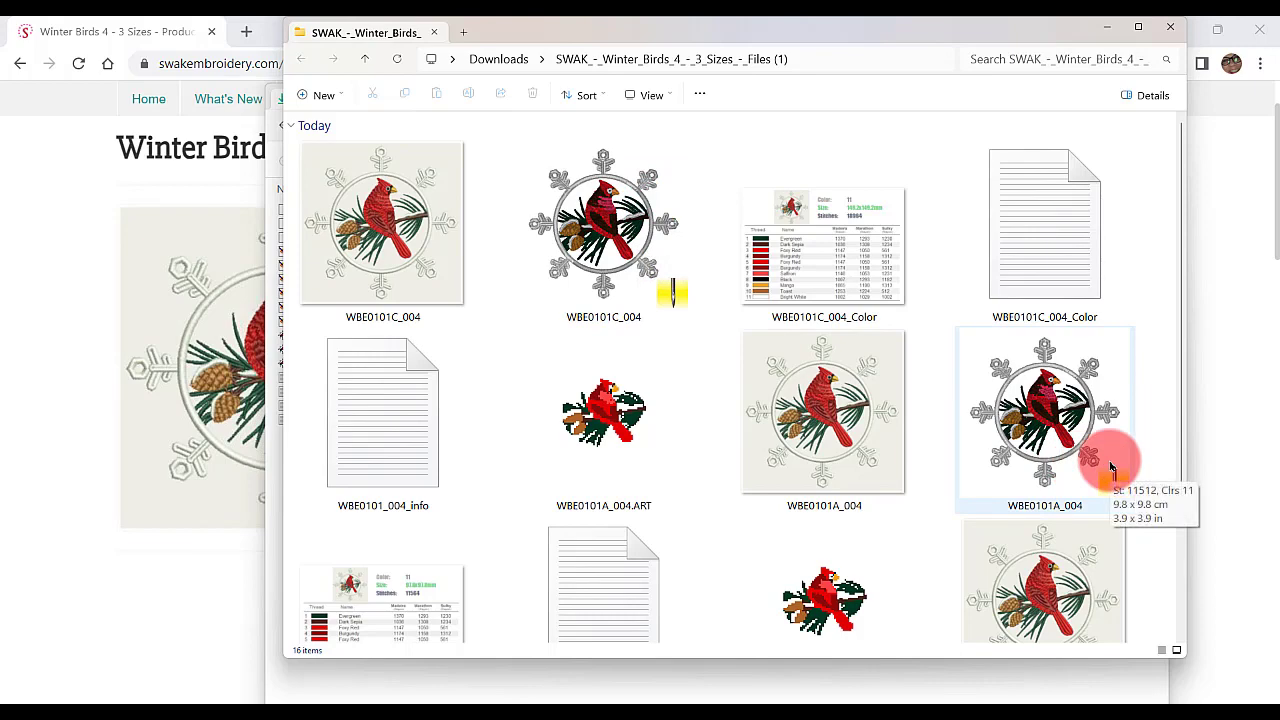
{"action": "scroll", "coordinate": [1110, 470], "scroll_direction": "down", "scroll_amount": 2}
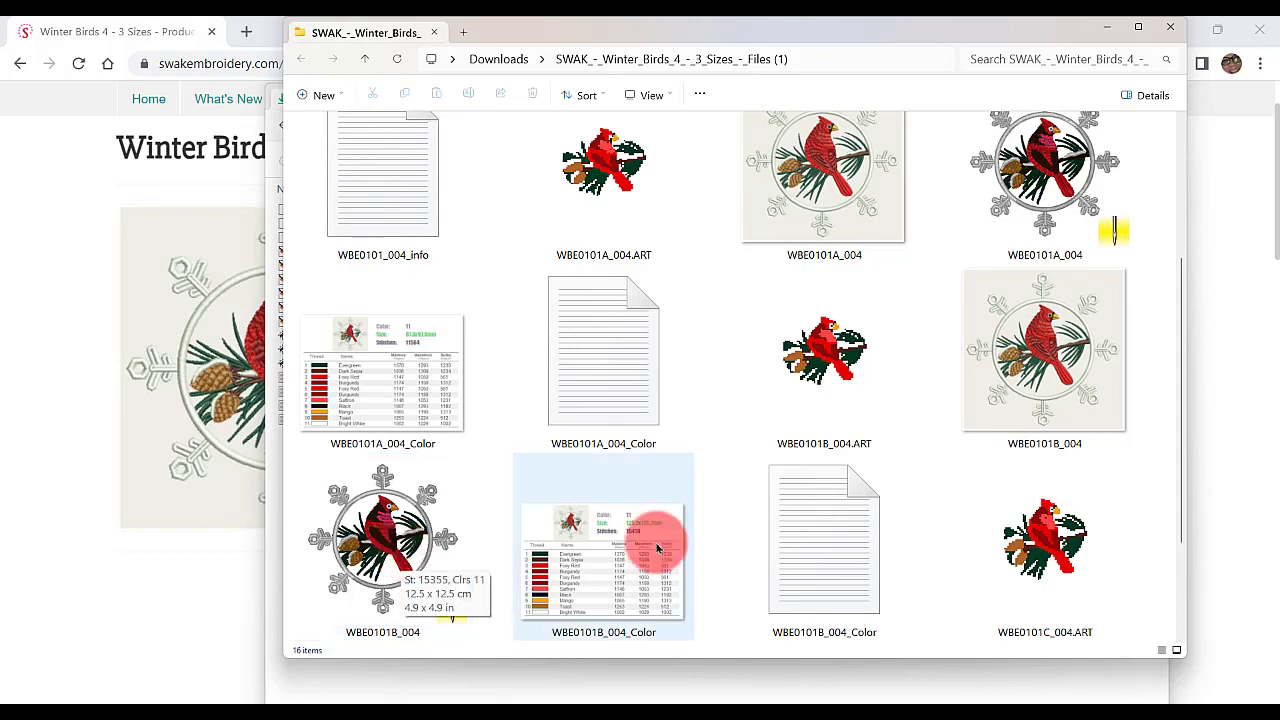
{"action": "scroll", "coordinate": [1058, 380], "scroll_direction": "up", "scroll_amount": 1}
{"action": "scroll", "coordinate": [1058, 385], "scroll_direction": "up", "scroll_amount": 2}
{"action": "scroll", "coordinate": [1058, 395], "scroll_direction": "down", "scroll_amount": 2}
{"action": "scroll", "coordinate": [1058, 410], "scroll_direction": "up", "scroll_amount": 2}
{"action": "mouse_move", "coordinate": [1057, 425]}
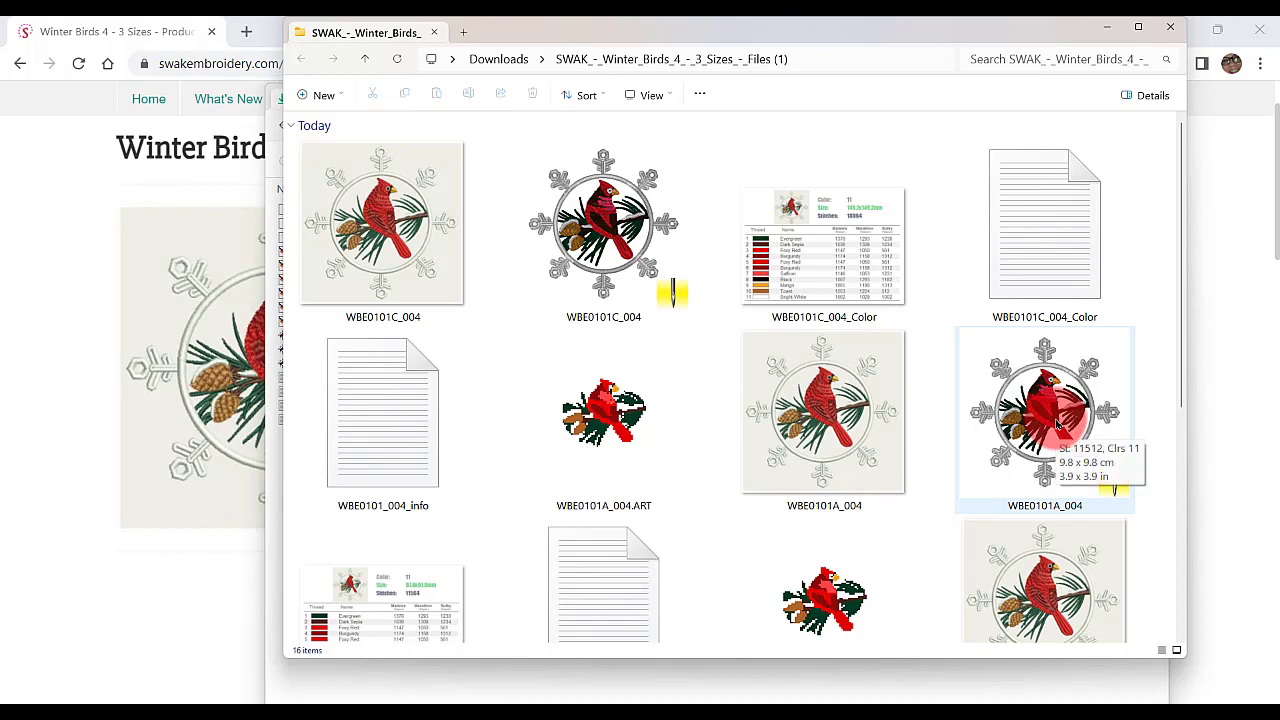
Select the WBE0101A_004 PES design, switch to Embrilliance, dismiss its file selection dialog and open the design there
{"action": "left_click", "coordinate": [1057, 425]}
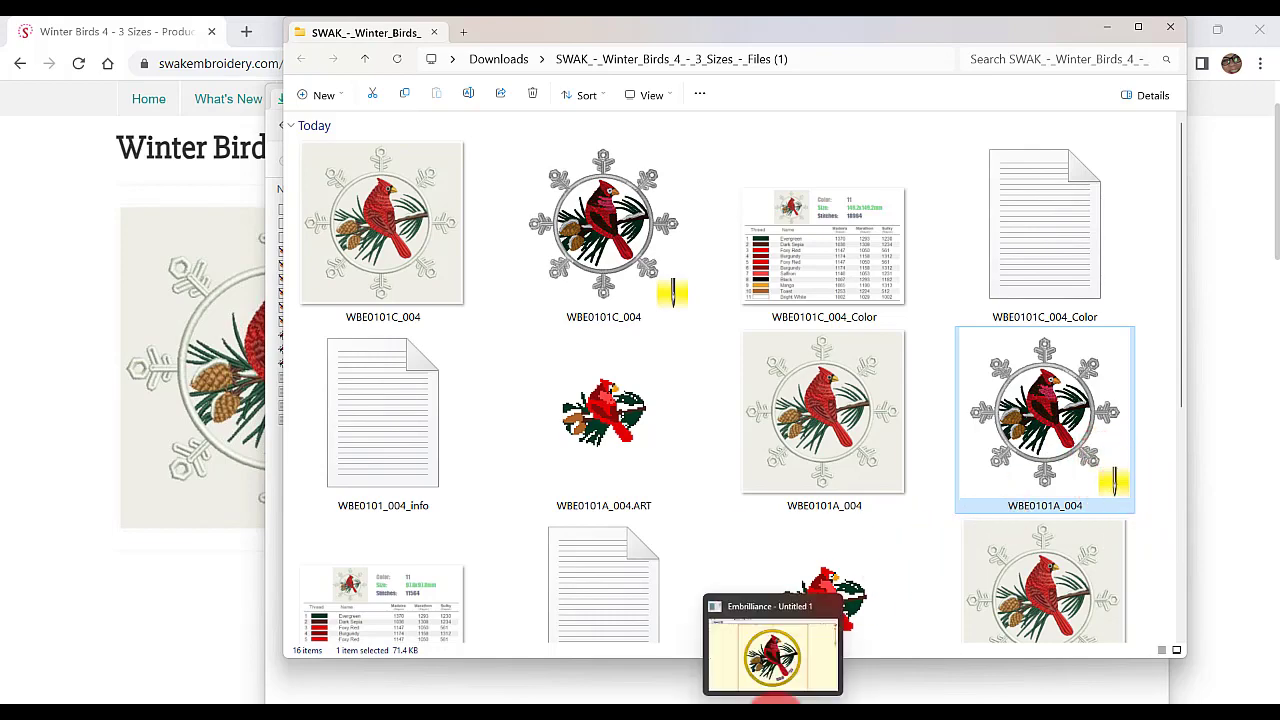
{"action": "left_click", "coordinate": [771, 708]}
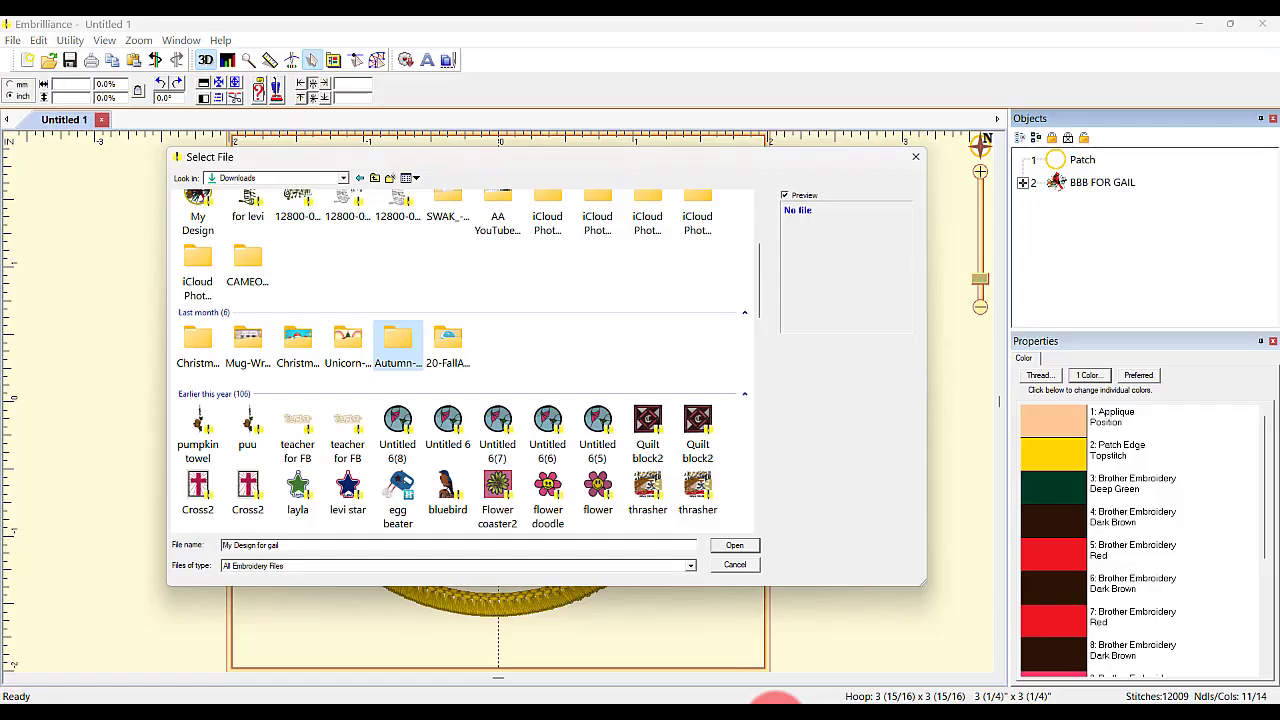
{"action": "left_click", "coordinate": [916, 153]}
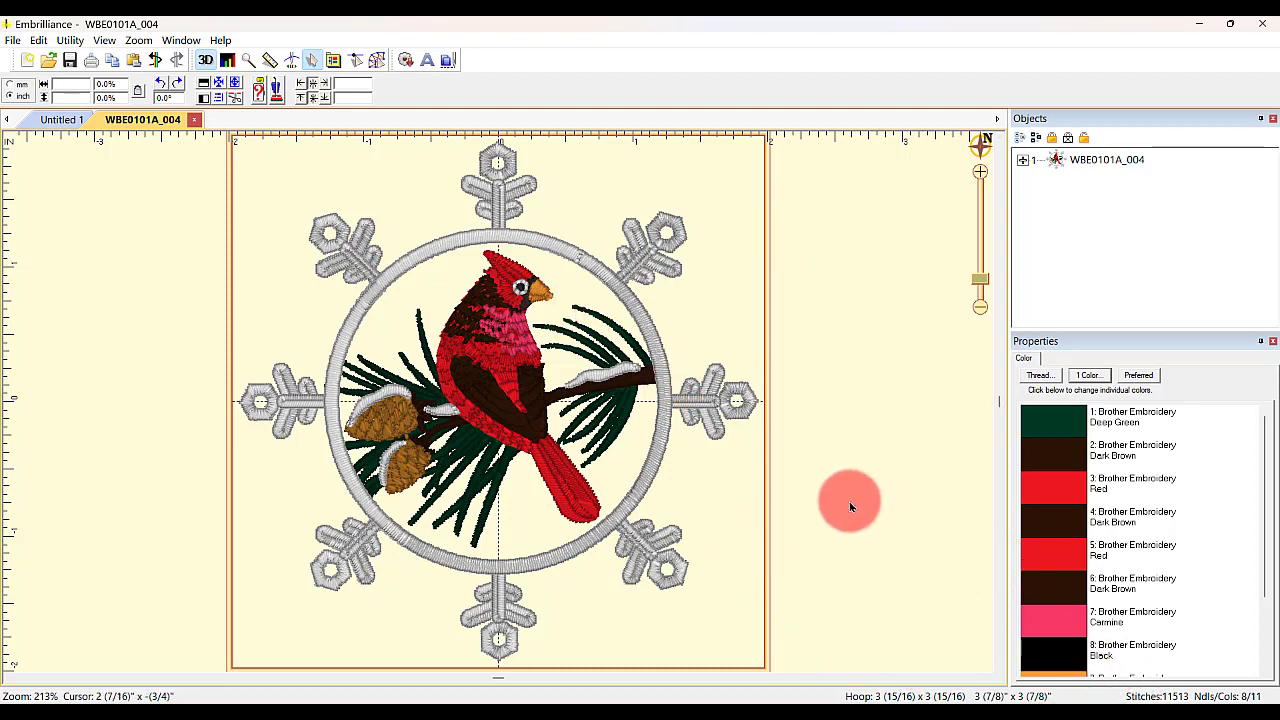
Expand WBE0101A_004 in the object list and review its individual thread colour layers
{"action": "left_click", "coordinate": [1023, 161]}
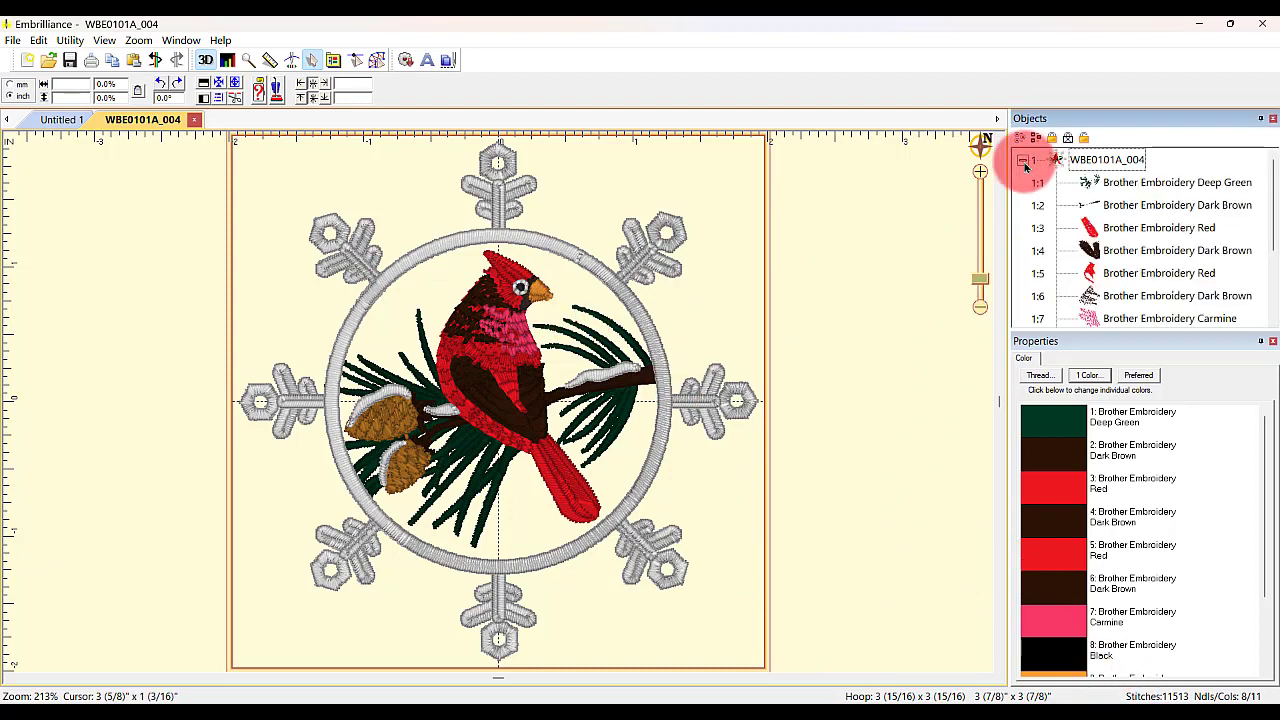
{"action": "left_click", "coordinate": [1023, 161]}
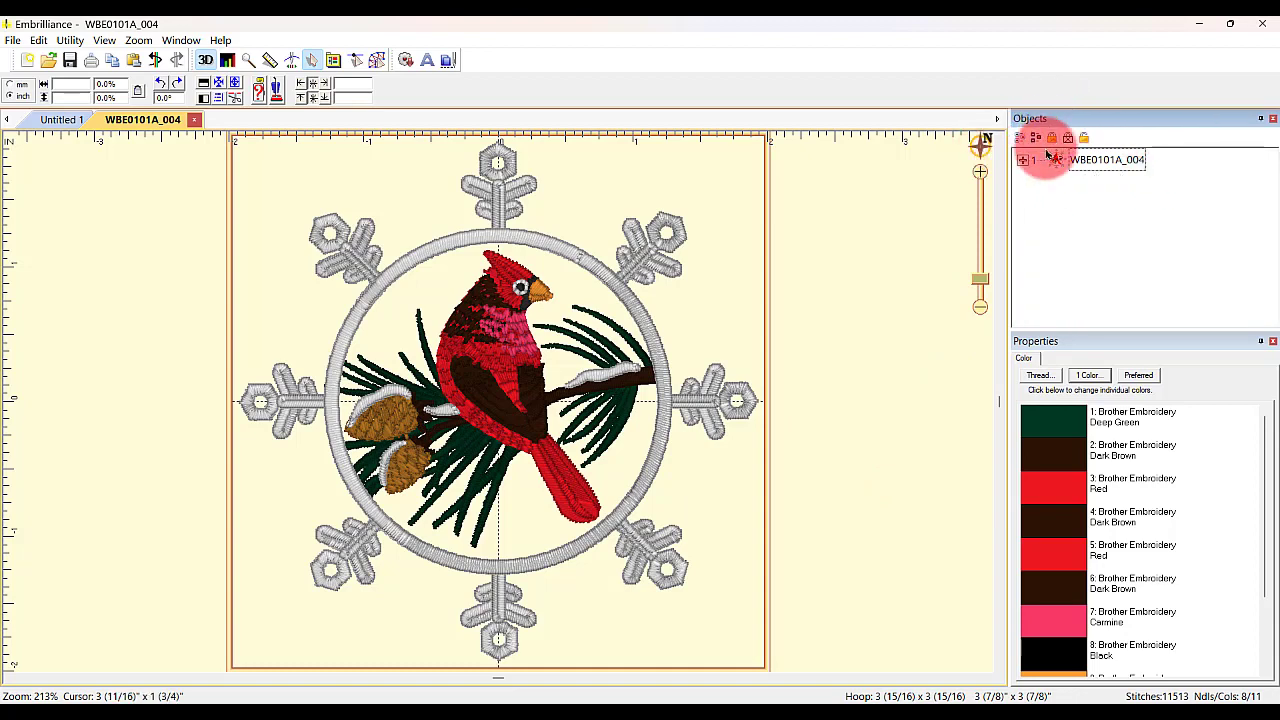
{"action": "left_click", "coordinate": [1023, 161]}
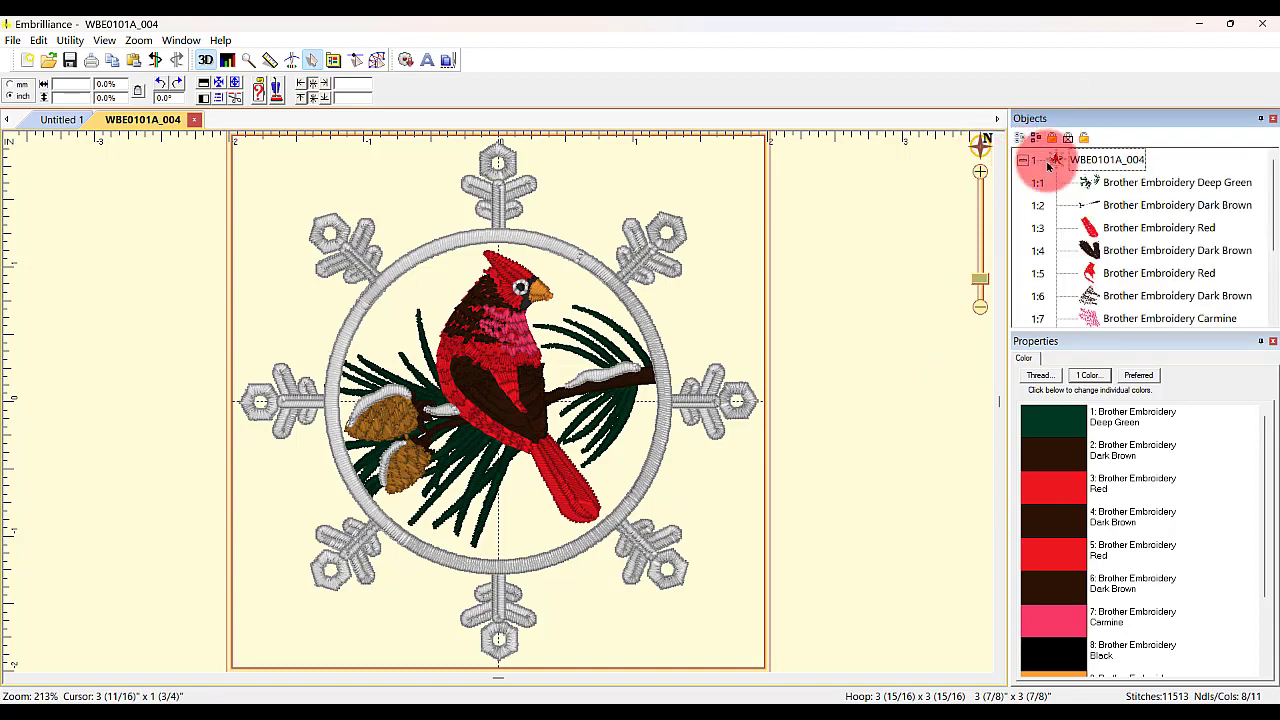
{"action": "scroll", "coordinate": [1212, 204], "scroll_direction": "down", "scroll_amount": 2}
{"action": "scroll", "coordinate": [1210, 206], "scroll_direction": "up", "scroll_amount": 2}
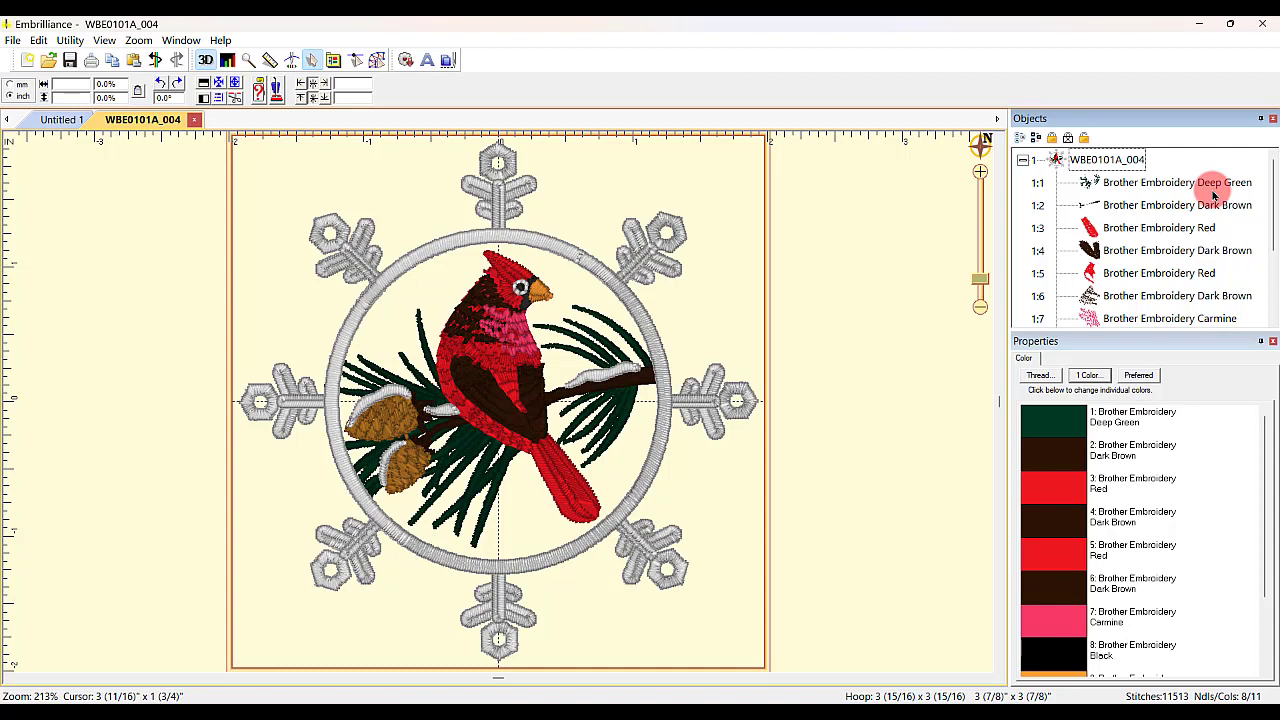
Run the stitch simulator on the cardinal design and advance past the pinecones to stitch 5991
{"action": "left_click", "coordinate": [292, 61]}
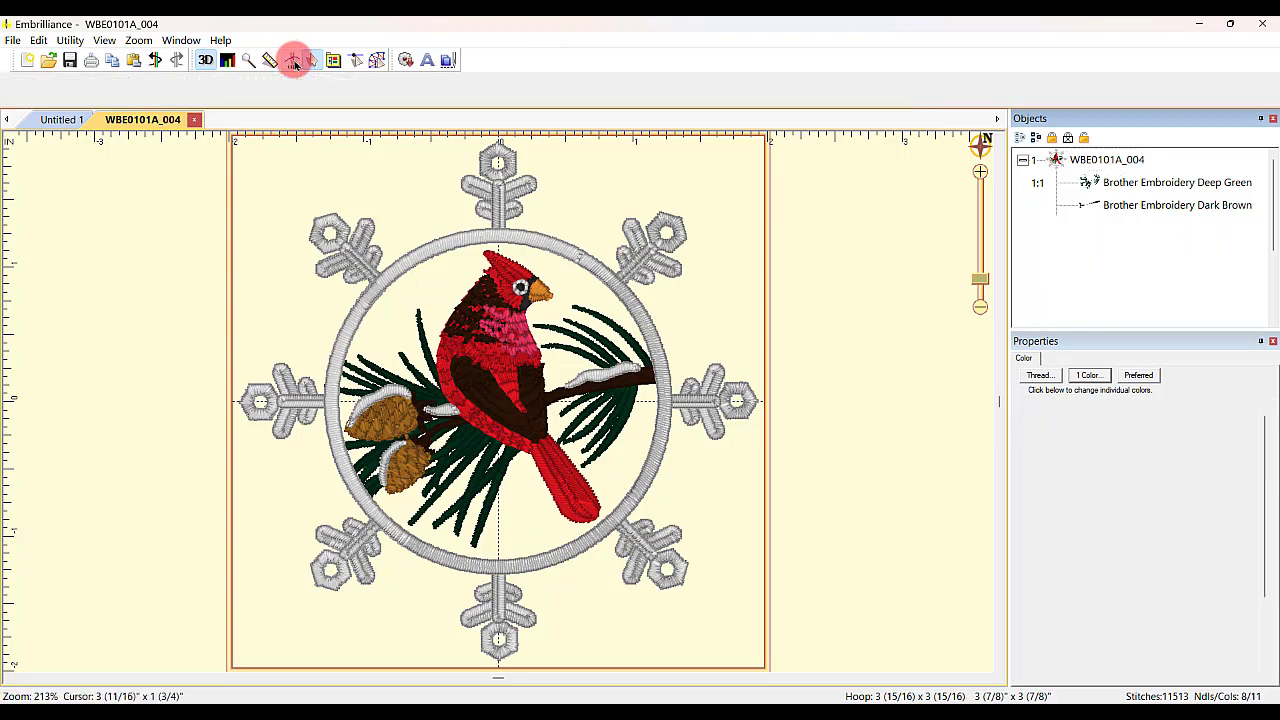
{"action": "left_click", "coordinate": [311, 60]}
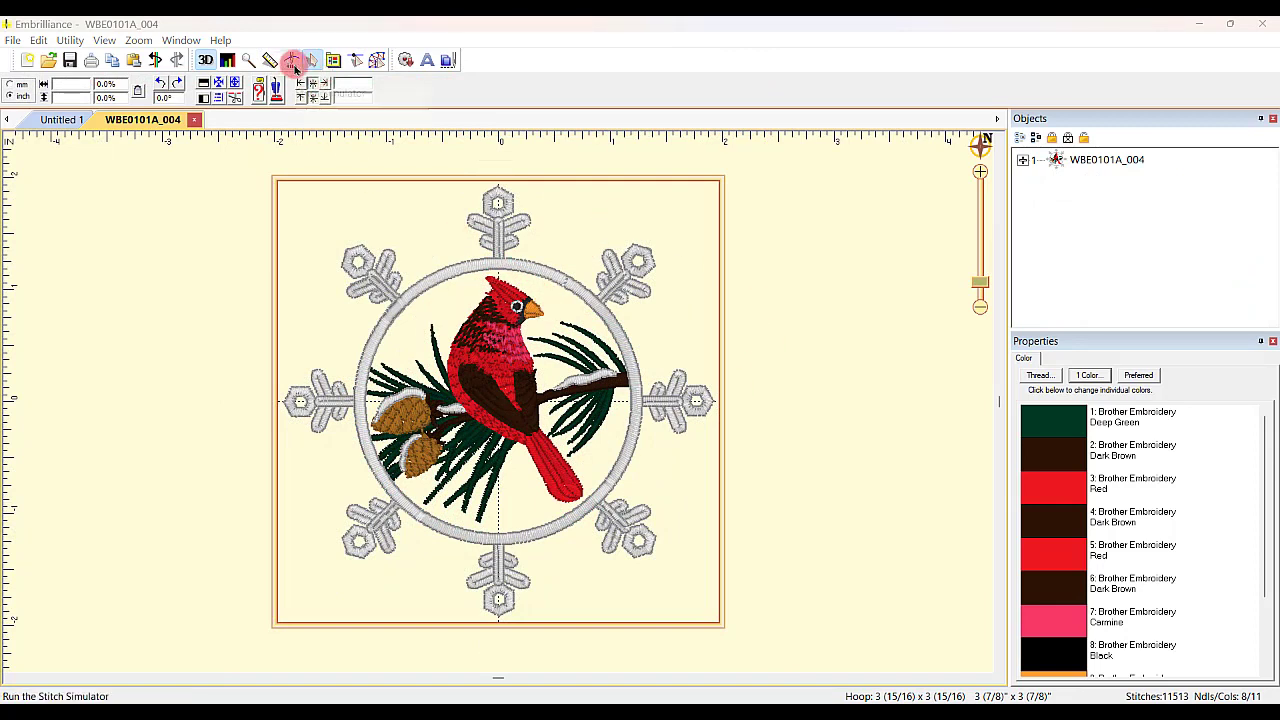
{"action": "left_click", "coordinate": [293, 62]}
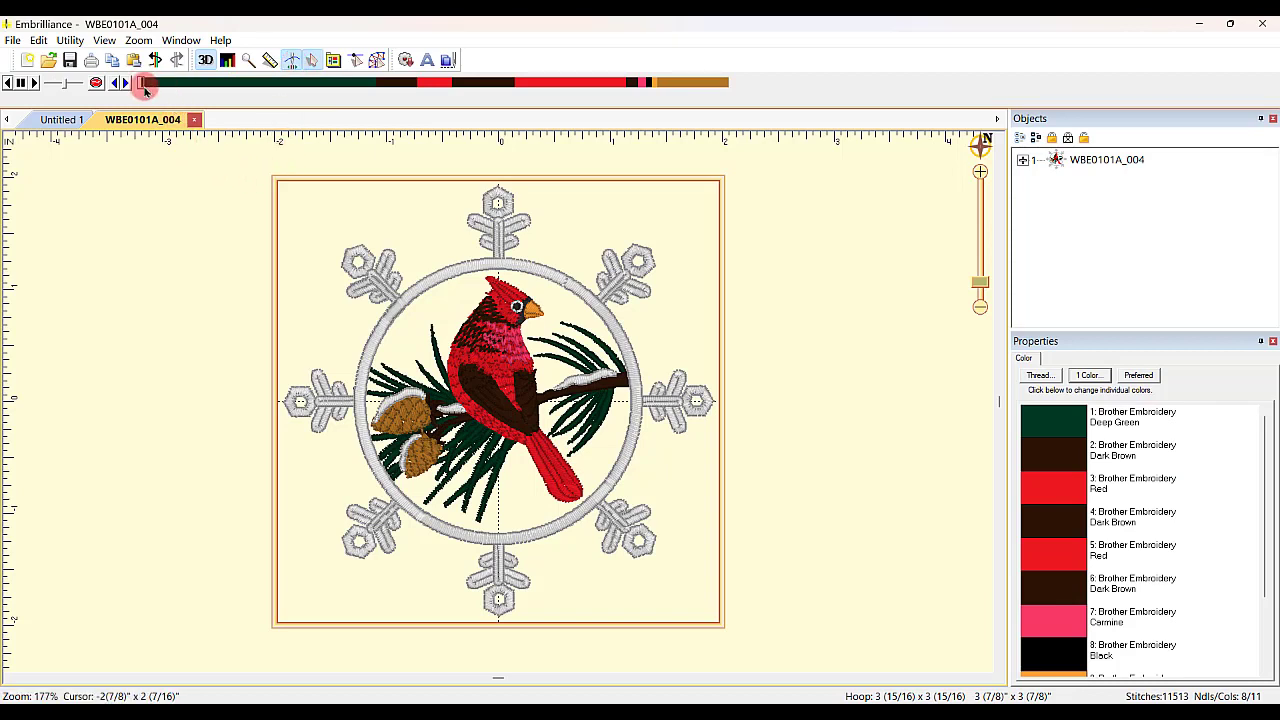
{"action": "mouse_move", "coordinate": [141, 82]}
{"action": "left_mouse_down"}
{"action": "mouse_move", "coordinate": [547, 141]}
{"action": "mouse_move", "coordinate": [989, 106]}
{"action": "mouse_move", "coordinate": [724, 100]}
{"action": "left_mouse_up"}
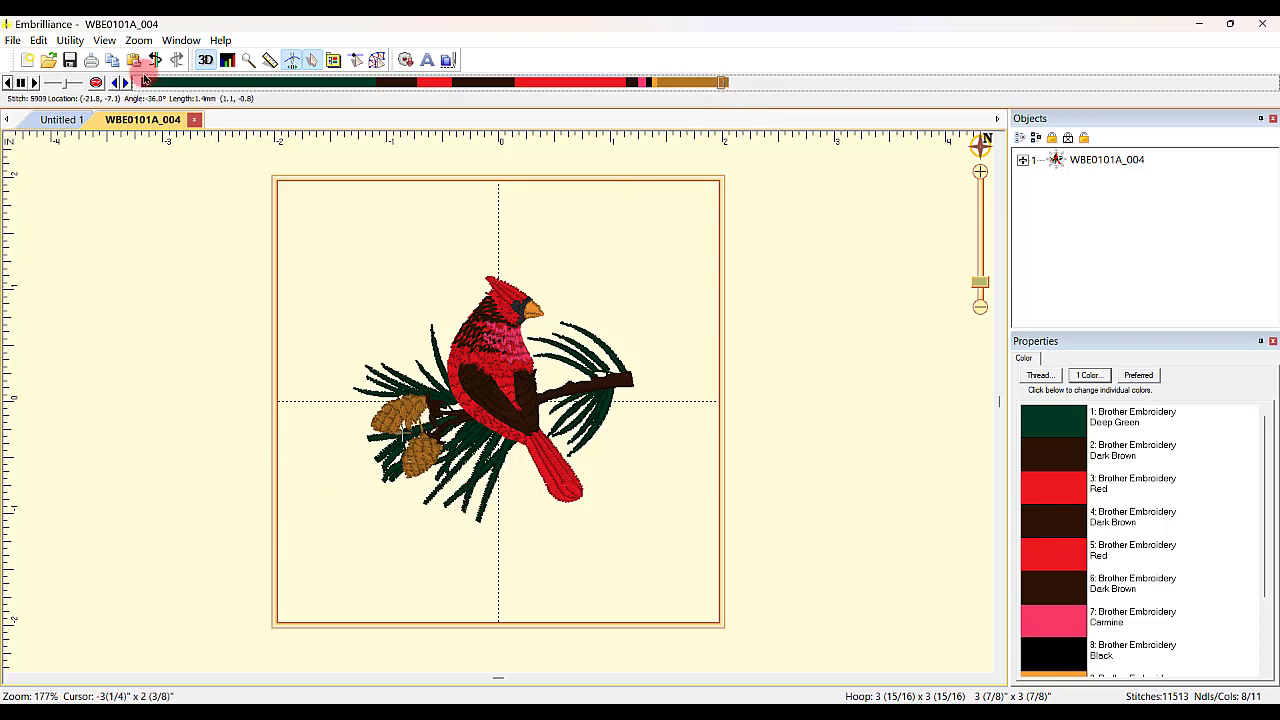
{"action": "left_click", "coordinate": [35, 83]}
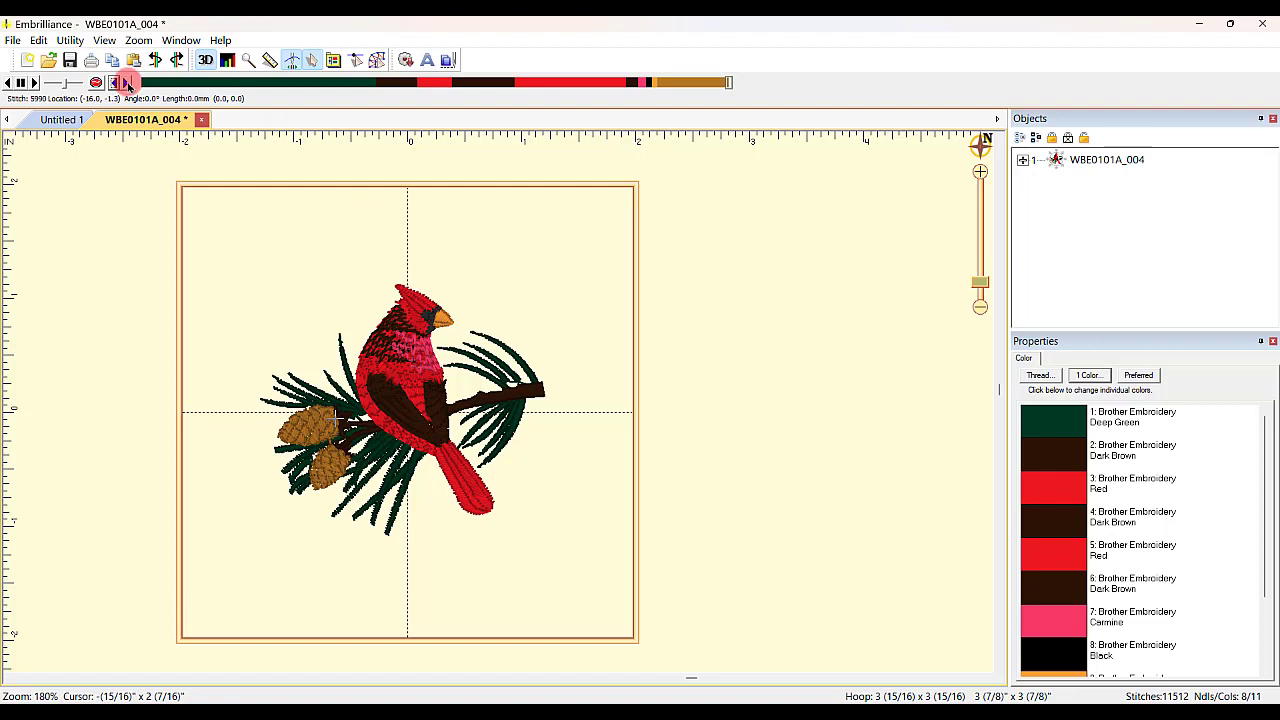
{"action": "left_click", "coordinate": [125, 83]}
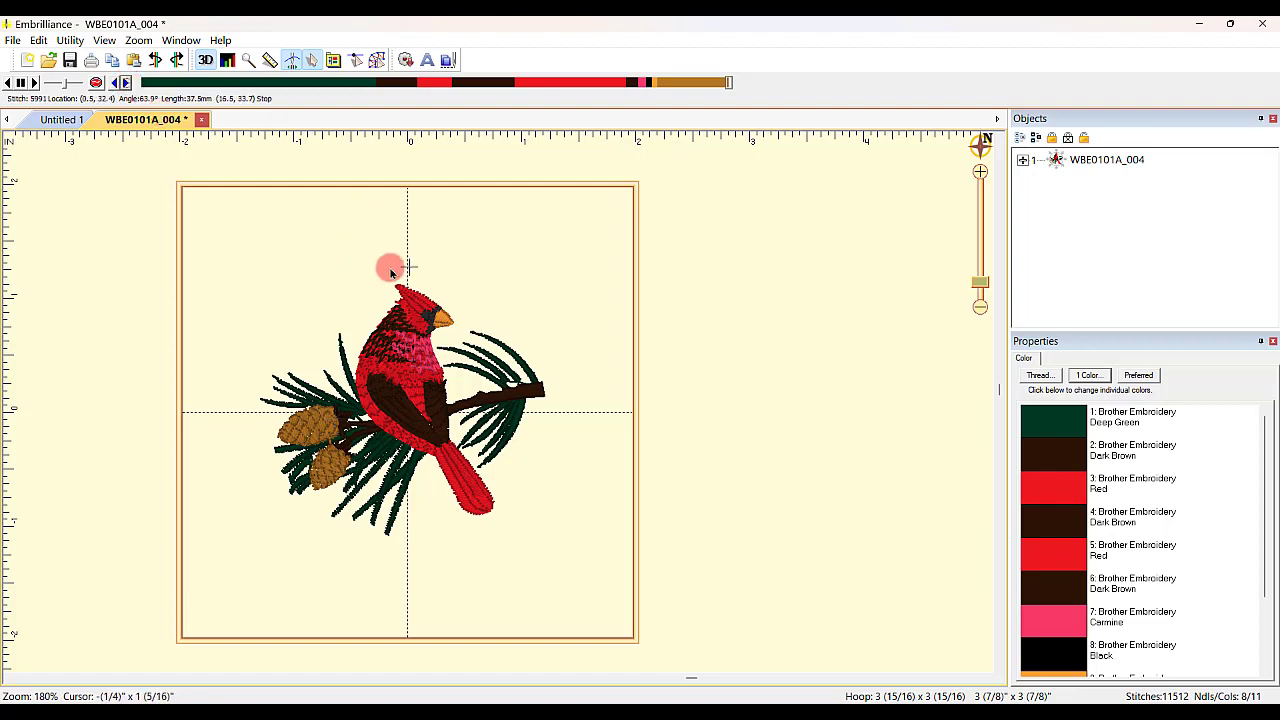
Insert a colour stop after the pinecones and assign Brother Embroidery 515 Moss Green to the stitches that follow
{"action": "left_click", "coordinate": [97, 84]}
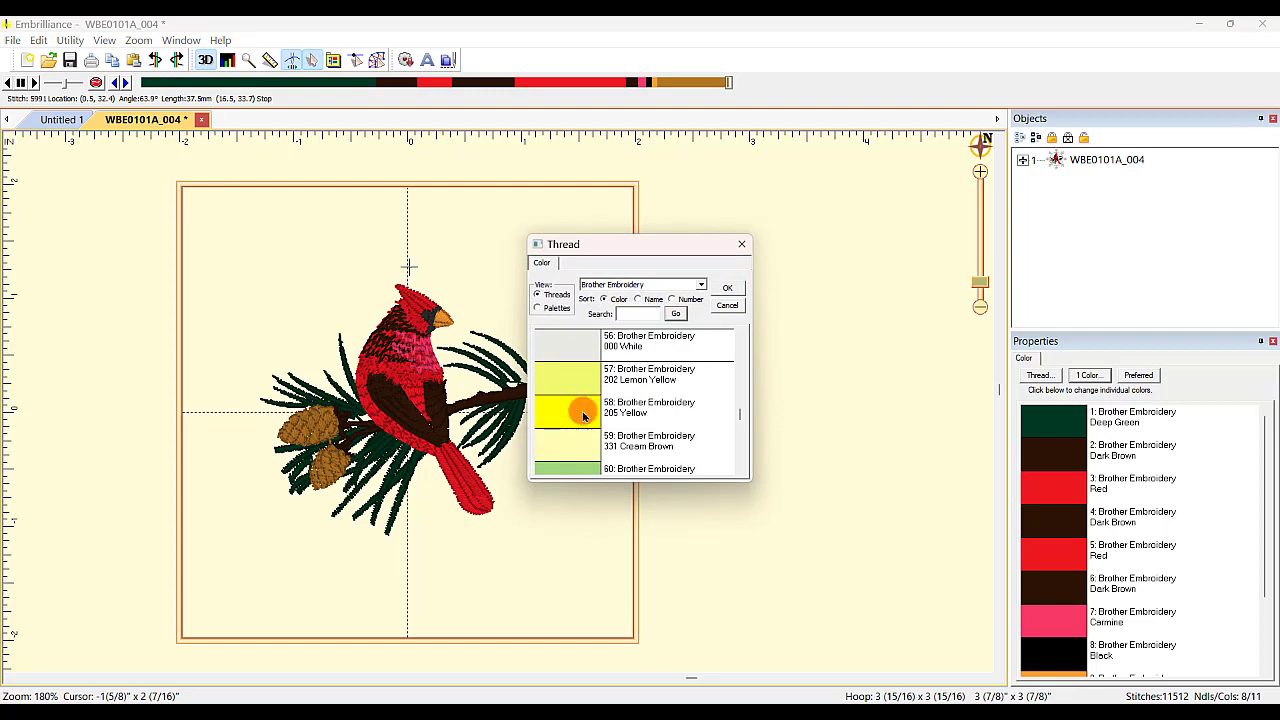
{"action": "left_click", "coordinate": [580, 467]}
{"action": "left_click_drag", "start_coordinate": [581, 469], "coordinate": [582, 477]}
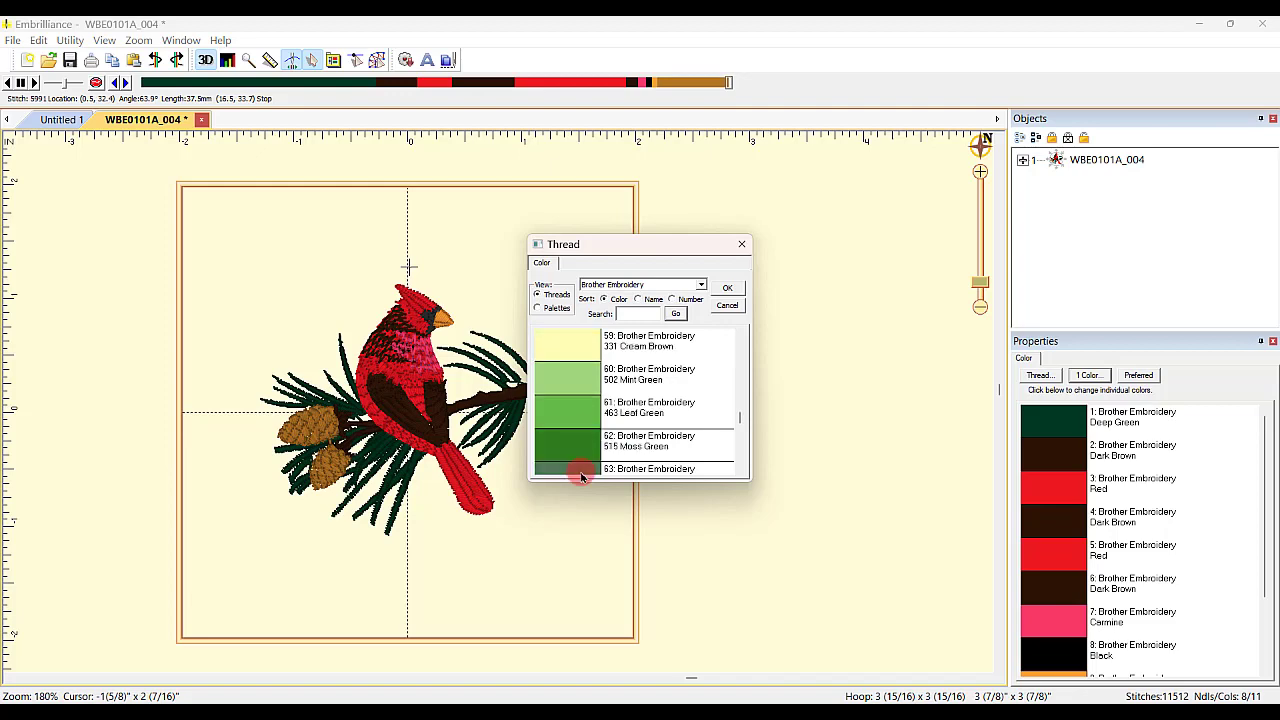
{"action": "left_click", "coordinate": [727, 288]}
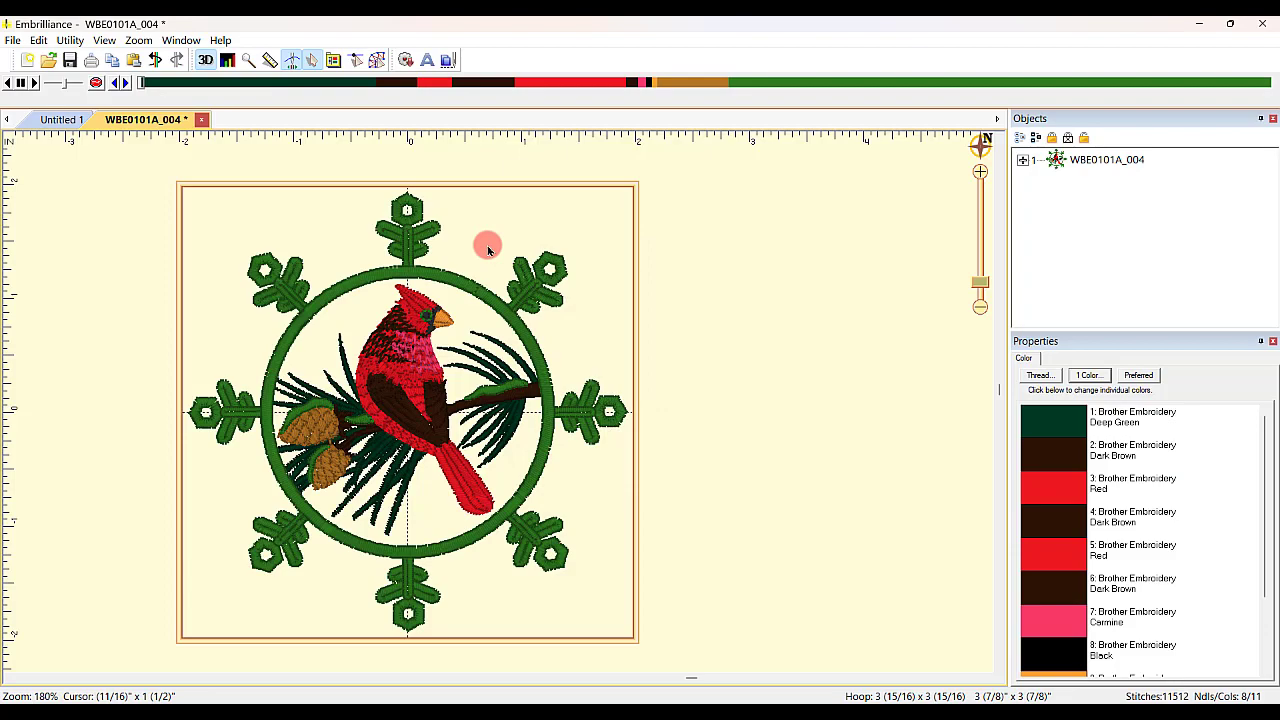
Move the stitch simulator to stitch 11230, just before the snow accents on the pinecones and branch are sewn
{"action": "left_click", "coordinate": [980, 284]}
{"action": "left_click_drag", "start_coordinate": [980, 284], "coordinate": [980, 267]}
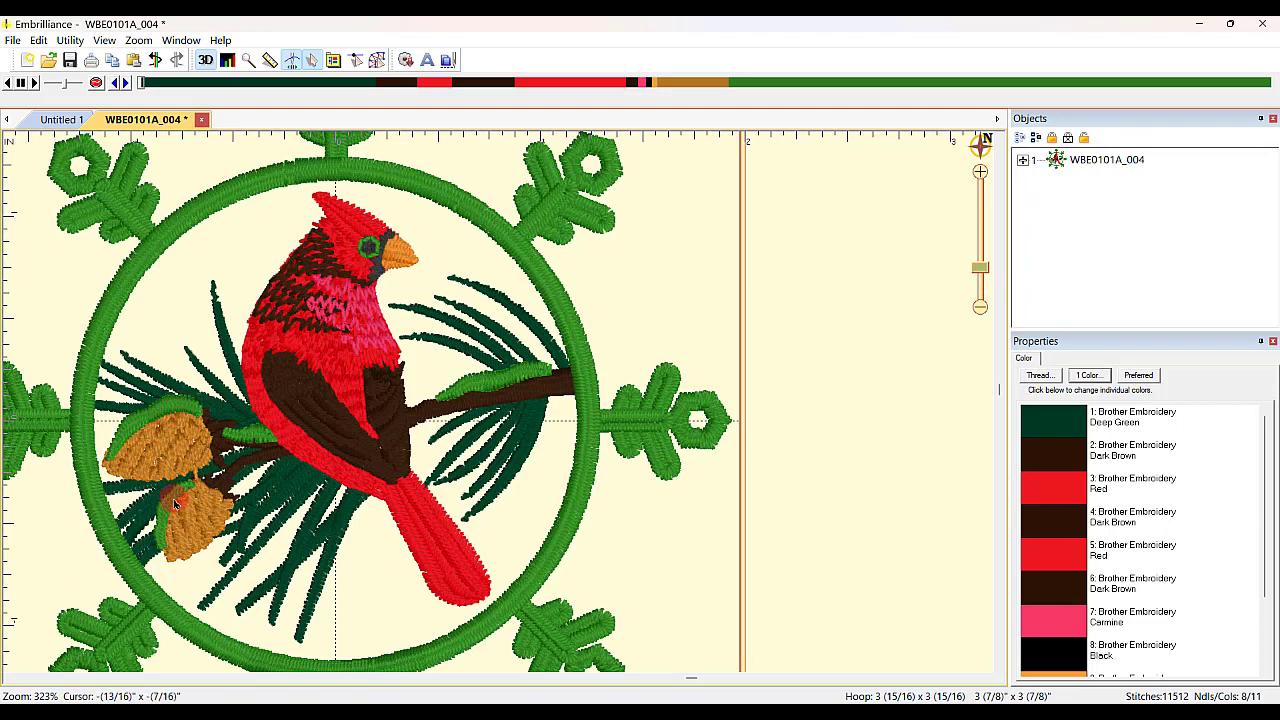
{"action": "left_click_drag", "start_coordinate": [978, 262], "coordinate": [986, 281]}
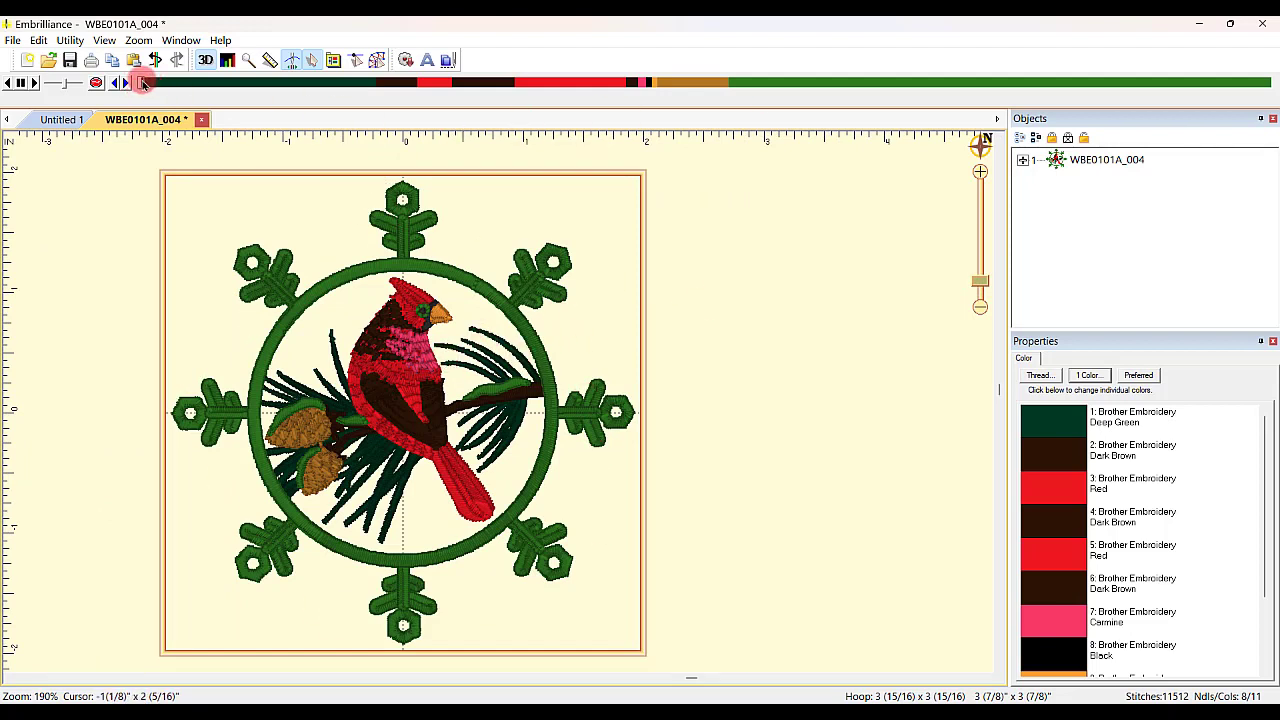
{"action": "mouse_move", "coordinate": [143, 84]}
{"action": "left_mouse_down"}
{"action": "mouse_move", "coordinate": [323, 100]}
{"action": "mouse_move", "coordinate": [617, 84]}
{"action": "mouse_move", "coordinate": [731, 113]}
{"action": "mouse_move", "coordinate": [866, 120]}
{"action": "mouse_move", "coordinate": [960, 114]}
{"action": "mouse_move", "coordinate": [1158, 66]}
{"action": "mouse_move", "coordinate": [1274, 63]}
{"action": "mouse_move", "coordinate": [1247, 64]}
{"action": "left_mouse_up"}
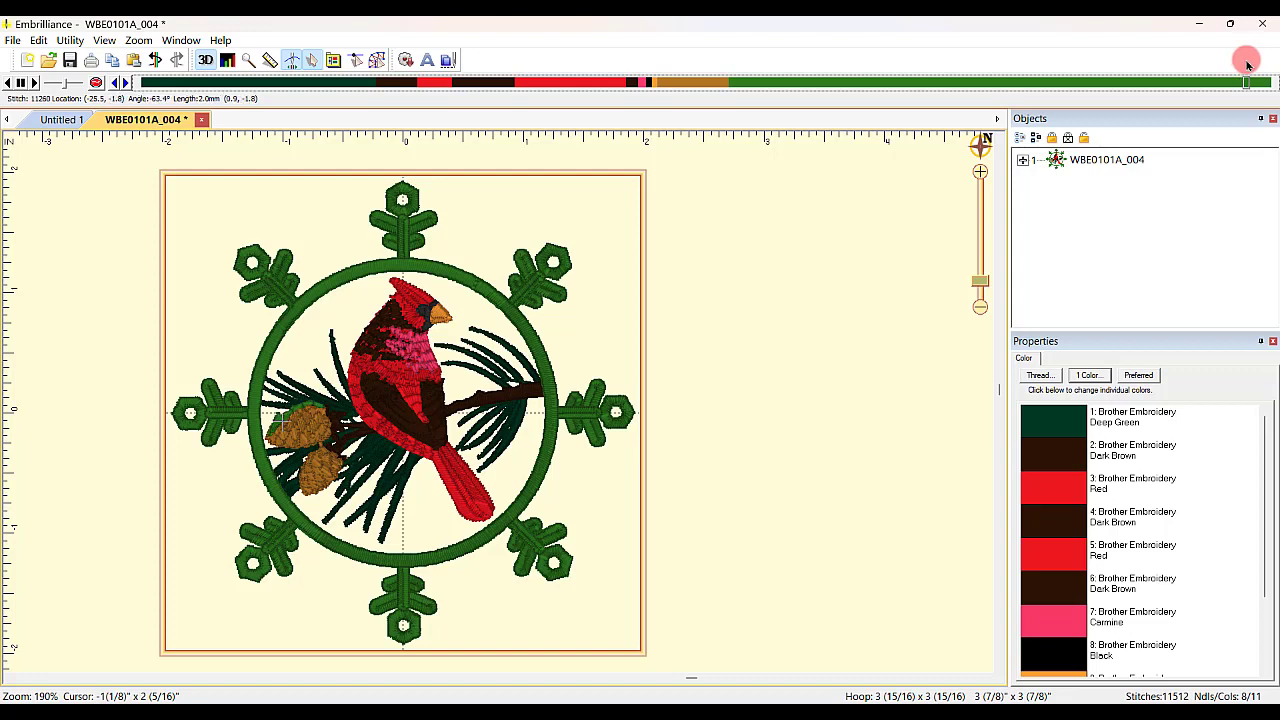
{"action": "left_click", "coordinate": [114, 83]}
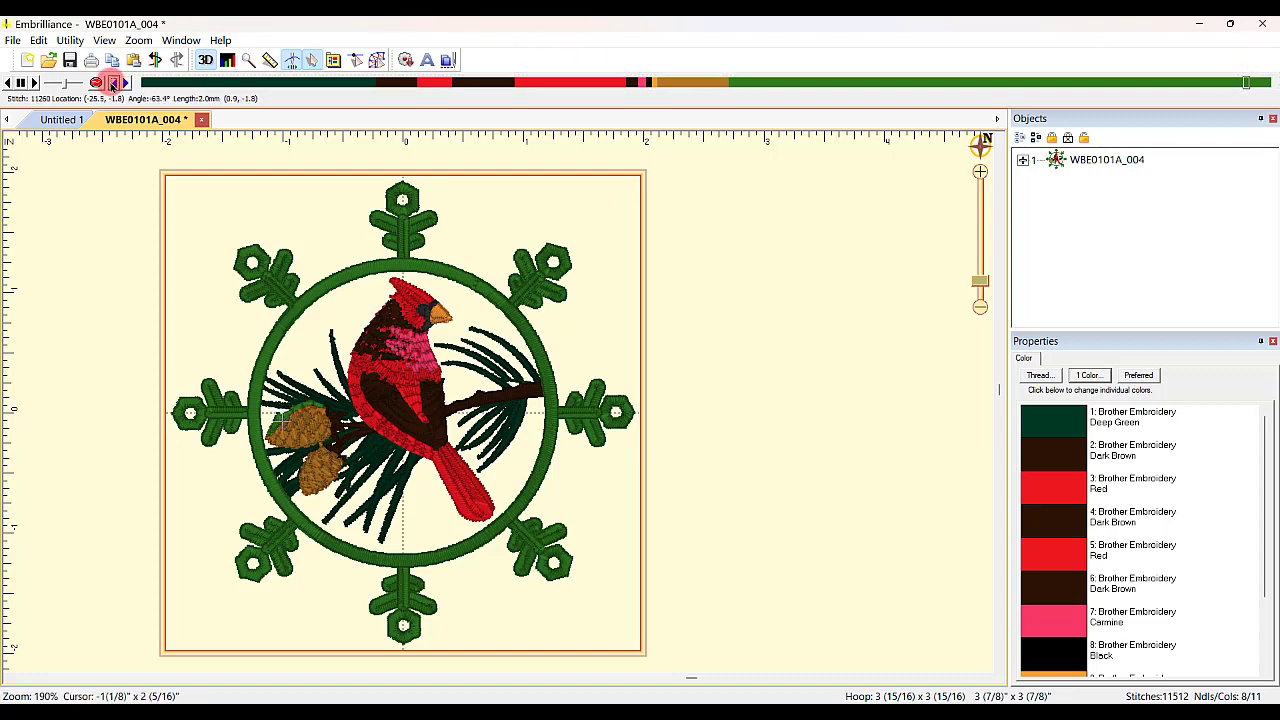
{"action": "left_click", "coordinate": [114, 83]}
{"action": "left_click", "coordinate": [114, 83]}
{"action": "left_click", "coordinate": [114, 83]}
{"action": "left_click", "coordinate": [114, 83]}
{"action": "left_click", "coordinate": [114, 83]}
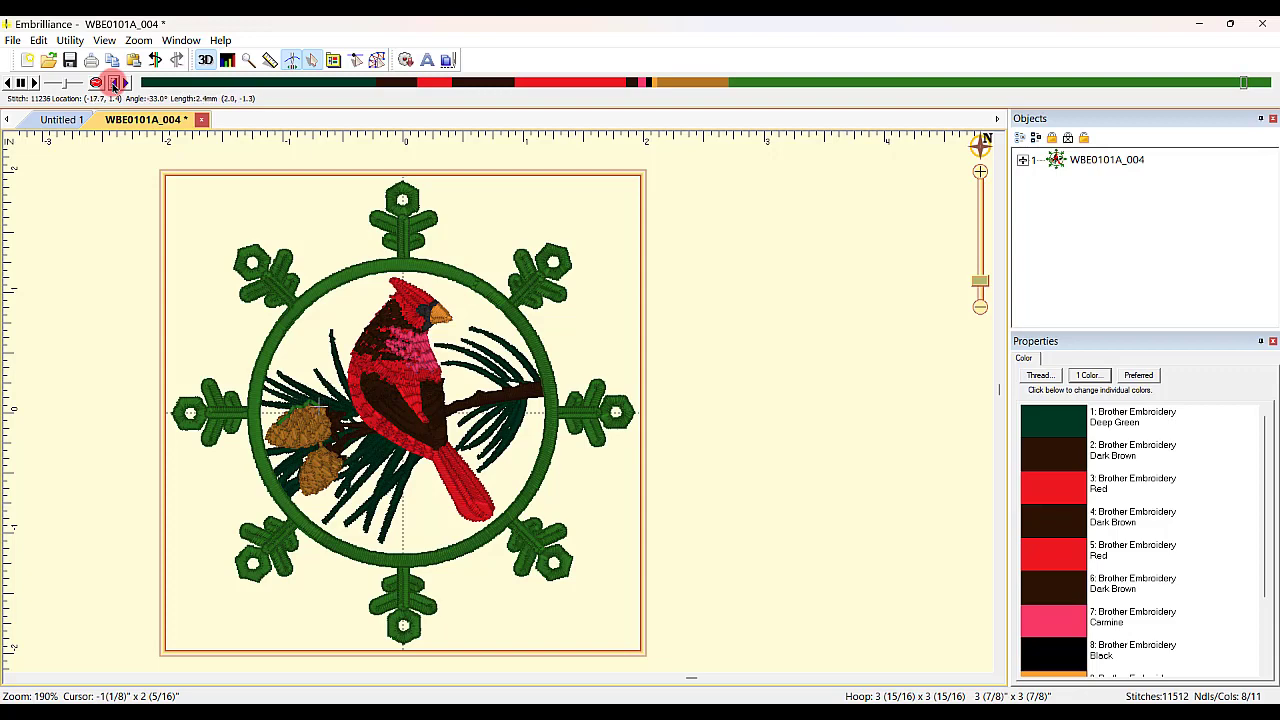
{"action": "left_click", "coordinate": [114, 83]}
{"action": "left_click", "coordinate": [114, 83]}
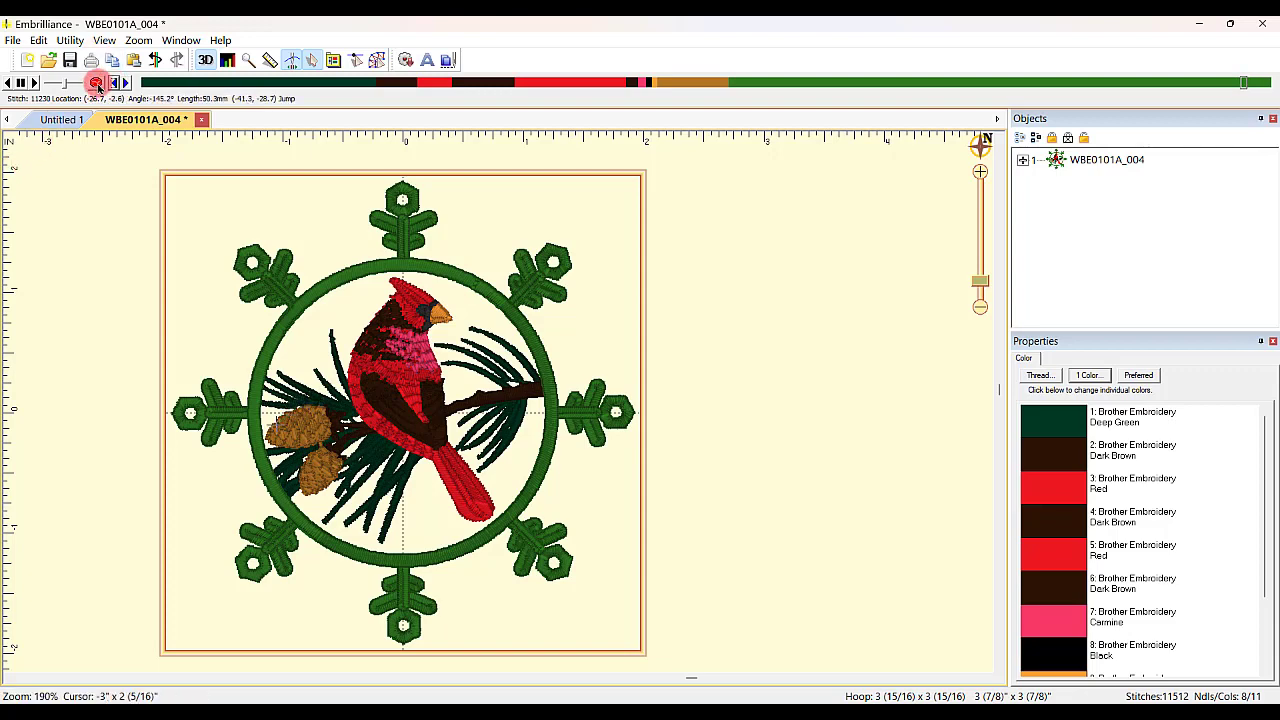
Insert a colour stop before the snow accents, using Brother Embroidery 331 Cream Brown
{"action": "left_click", "coordinate": [97, 85]}
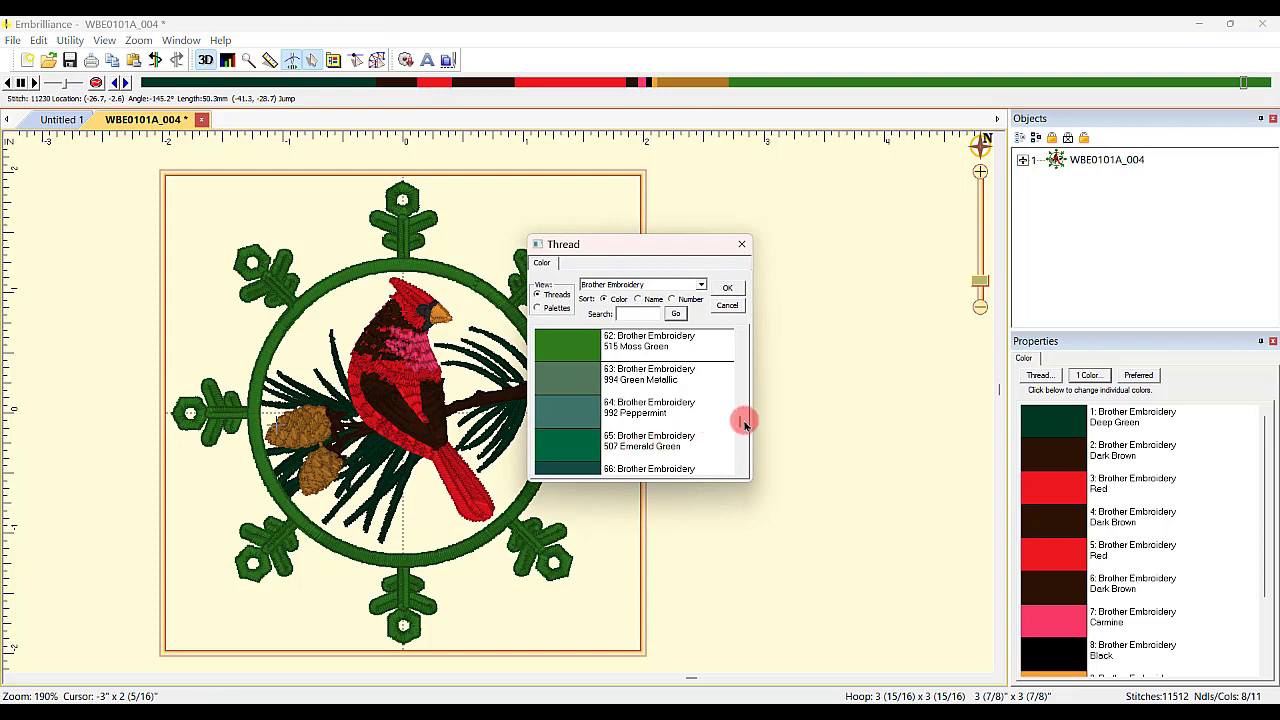
{"action": "left_click_drag", "start_coordinate": [739, 420], "coordinate": [739, 408]}
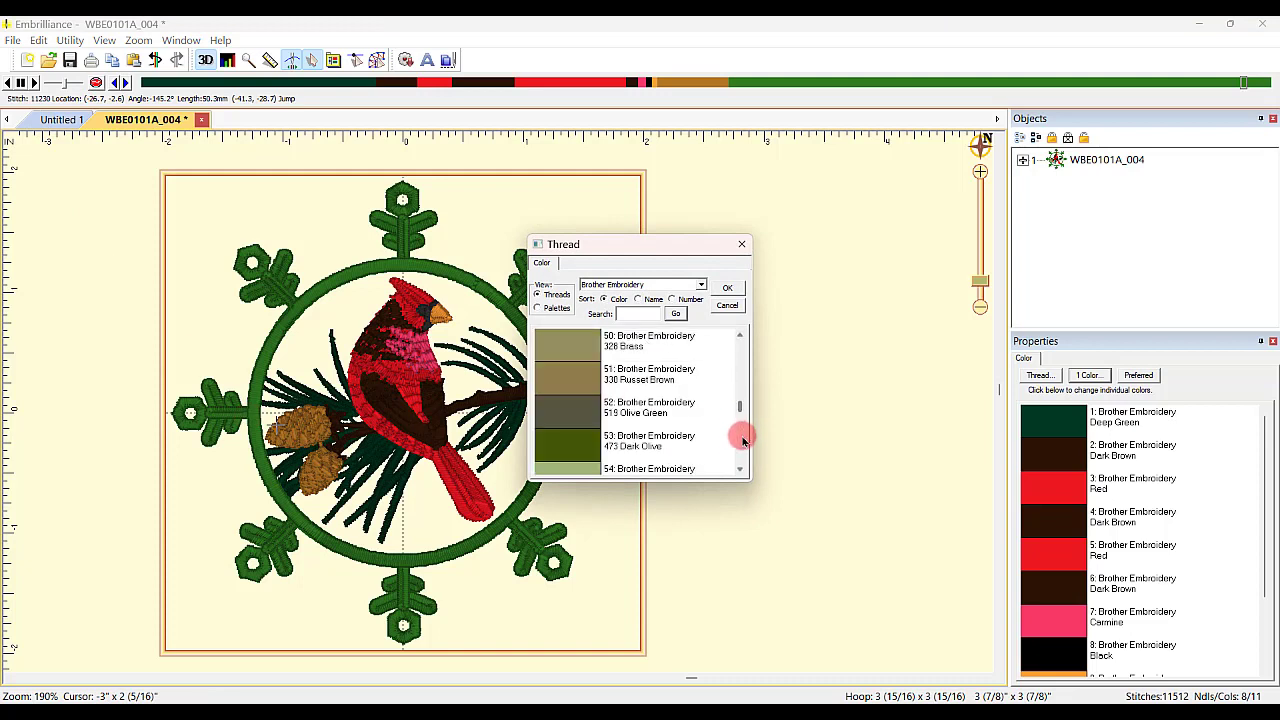
{"action": "scroll", "coordinate": [557, 394], "scroll_direction": "down", "scroll_amount": 2}
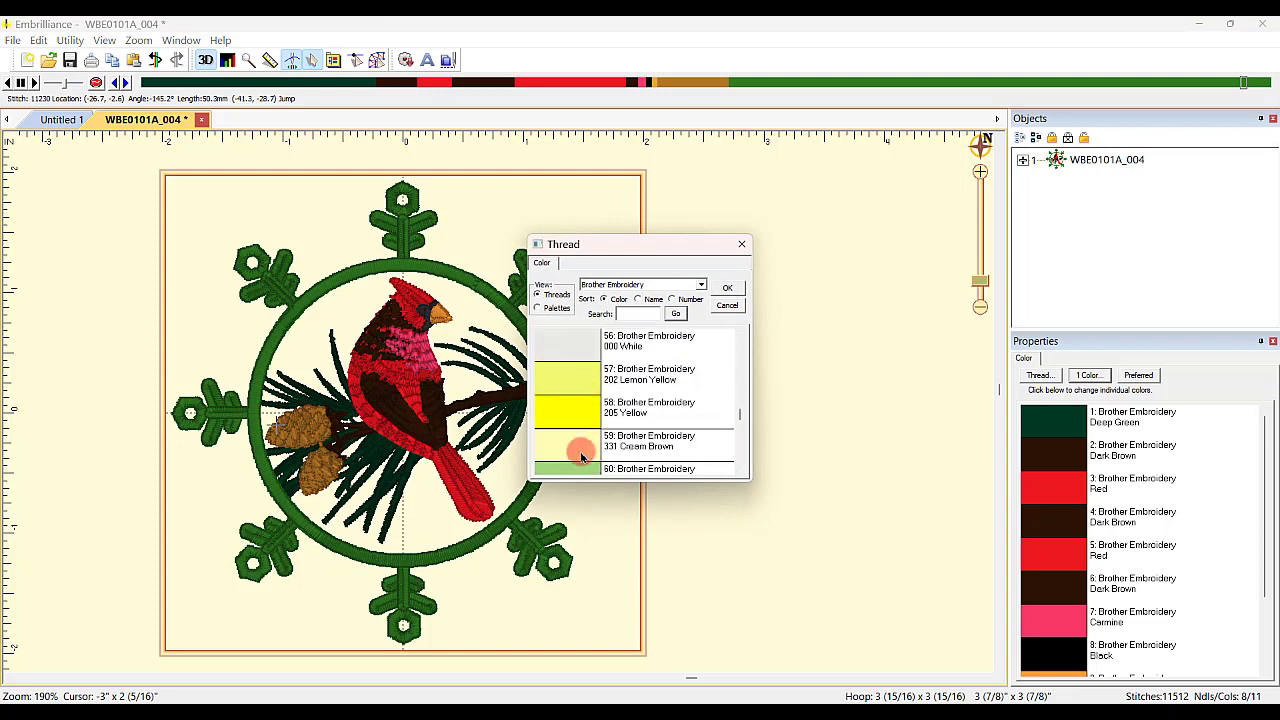
{"action": "left_click", "coordinate": [727, 287]}
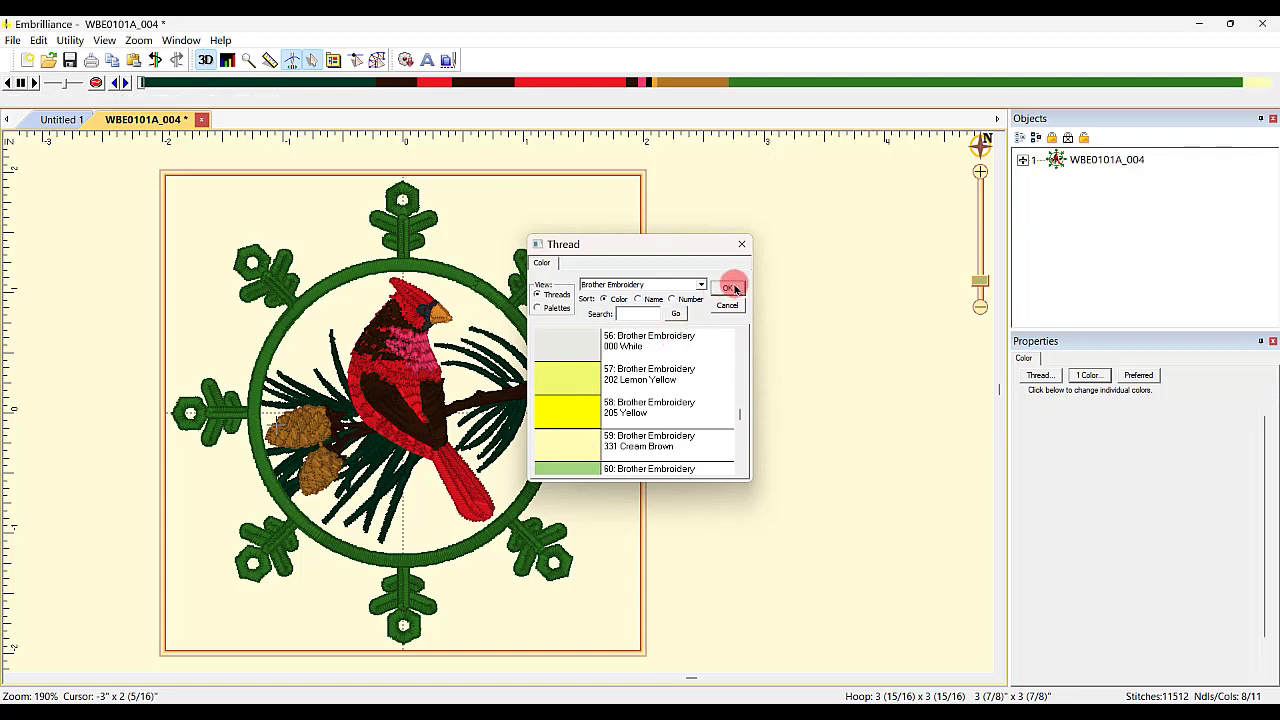
{"action": "left_click", "coordinate": [345, 327]}
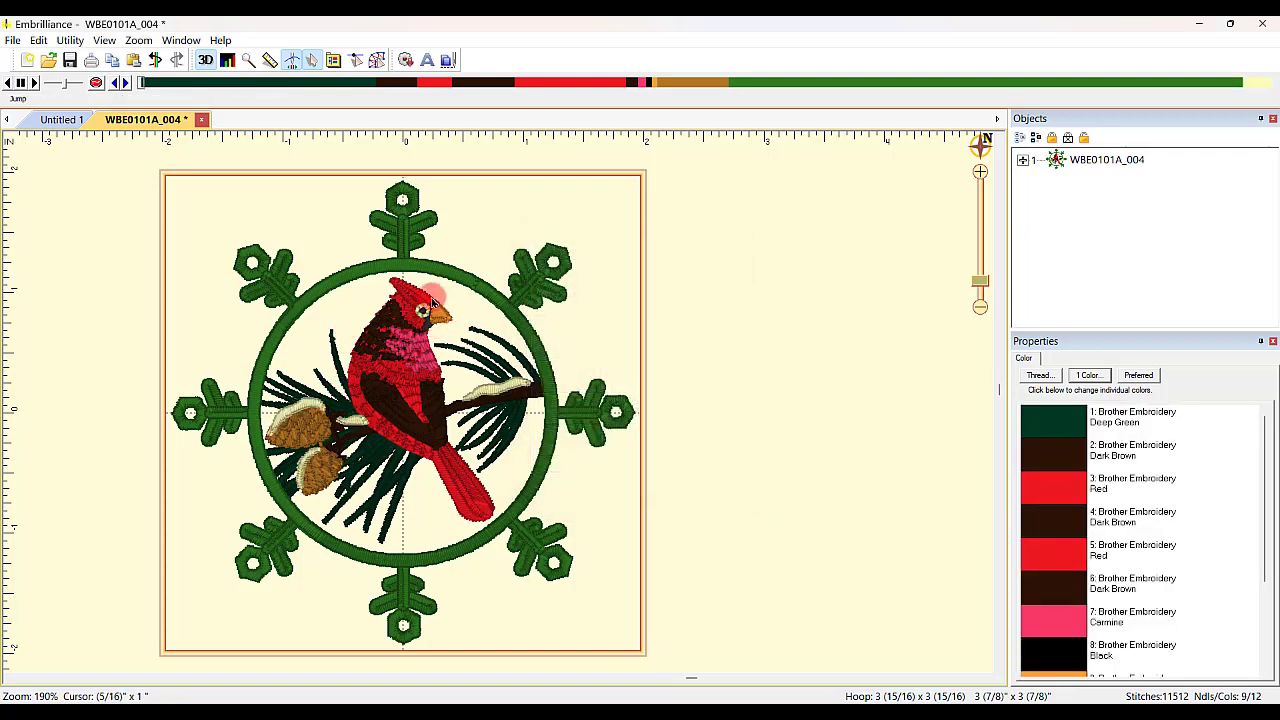
{"action": "left_click", "coordinate": [262, 416]}
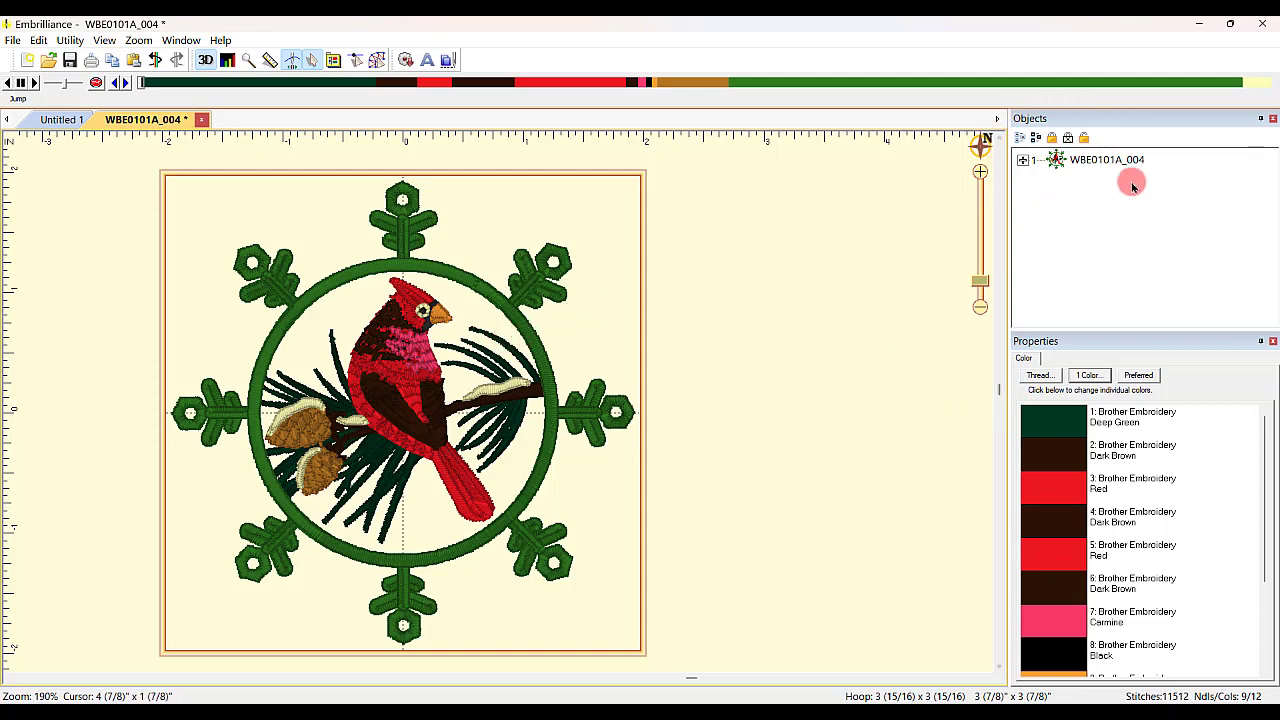
Delete the 515 Moss Green snowflake frame layer from the WBE0101A_004 design
{"action": "left_click", "coordinate": [1024, 162]}
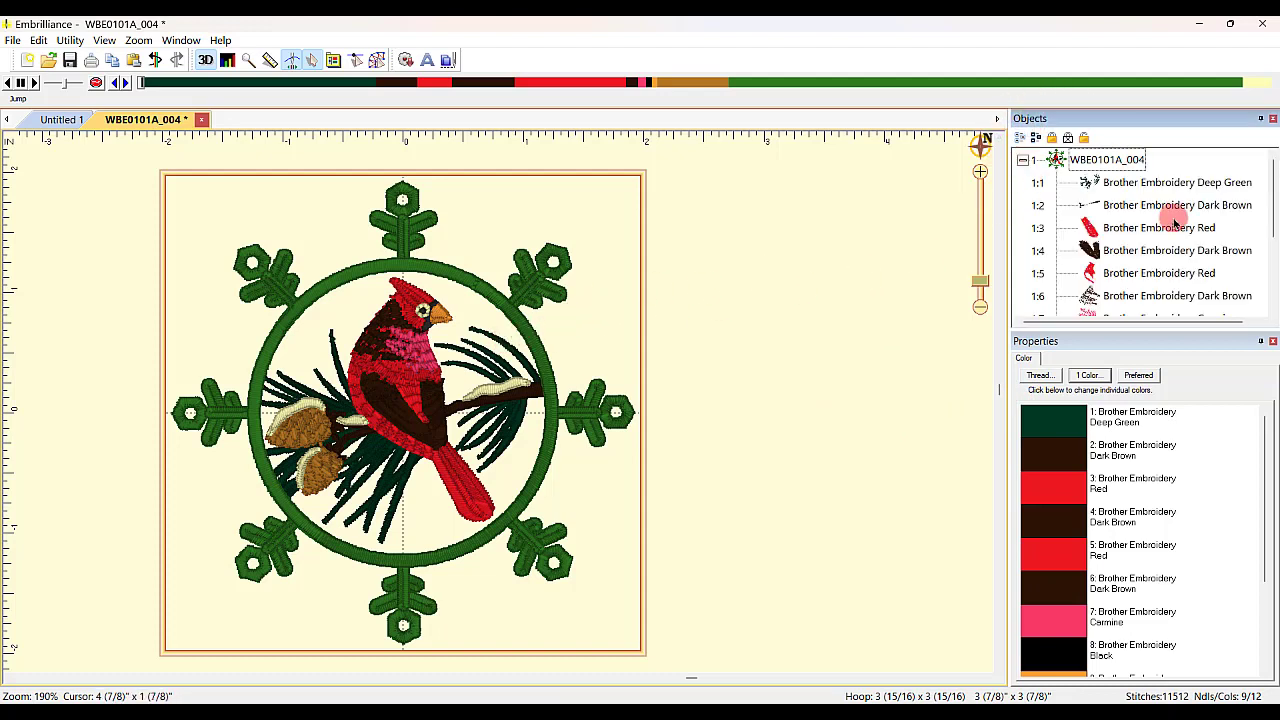
{"action": "scroll", "coordinate": [1171, 207], "scroll_direction": "down", "scroll_amount": 2}
{"action": "left_click", "coordinate": [1148, 272]}
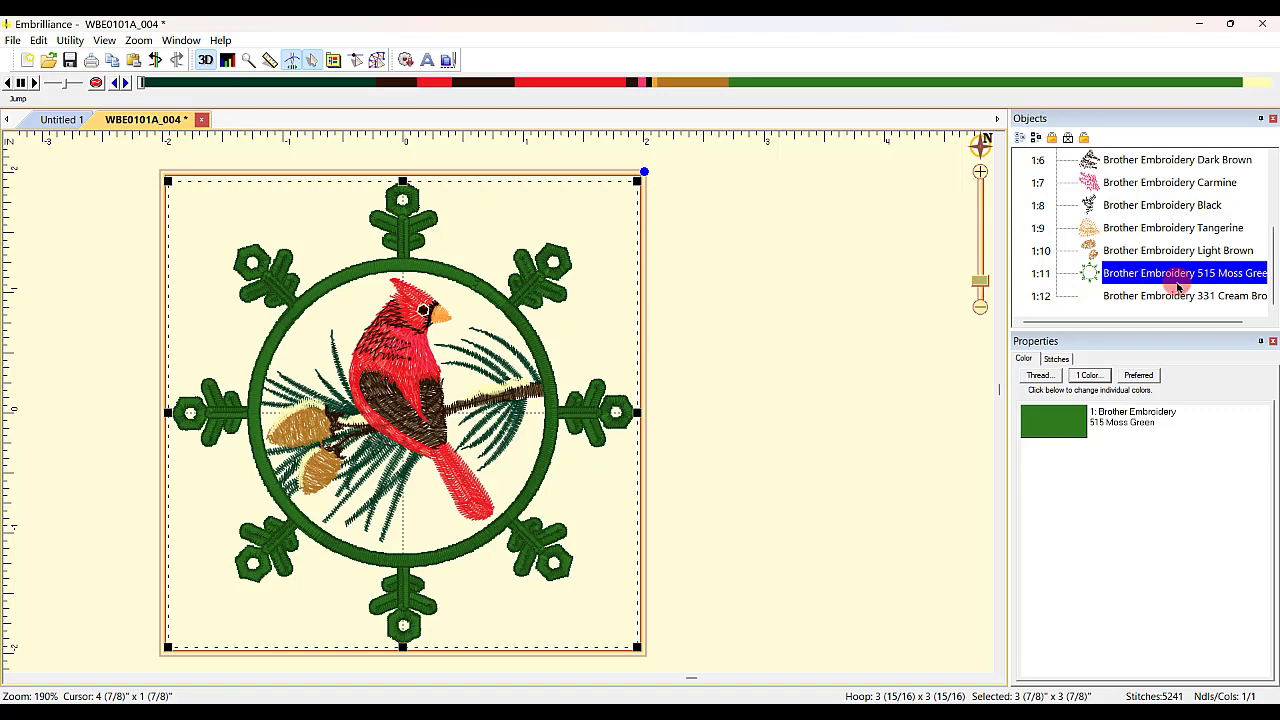
{"action": "key", "text": "Delete"}
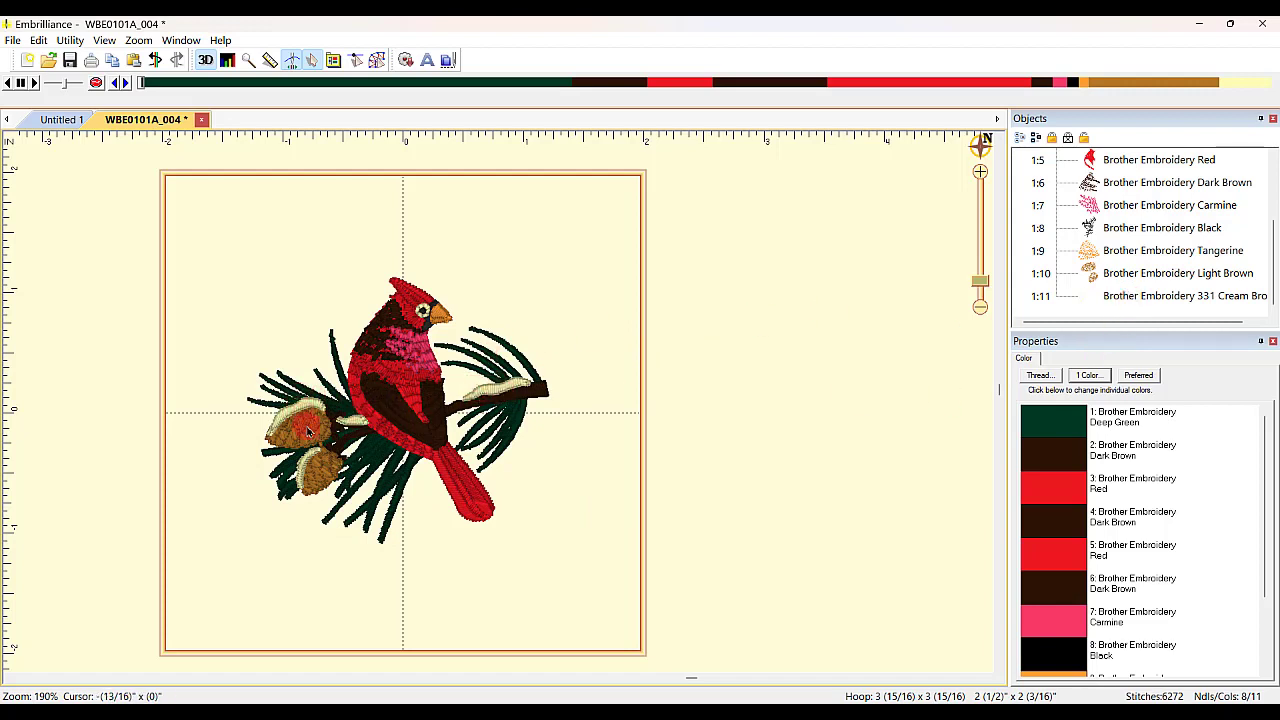
Recolour the 331 Cream Brown snow layer to Brother Embroidery 001 Polar White, searching the threads by name for "white"
{"action": "left_click", "coordinate": [1170, 296]}
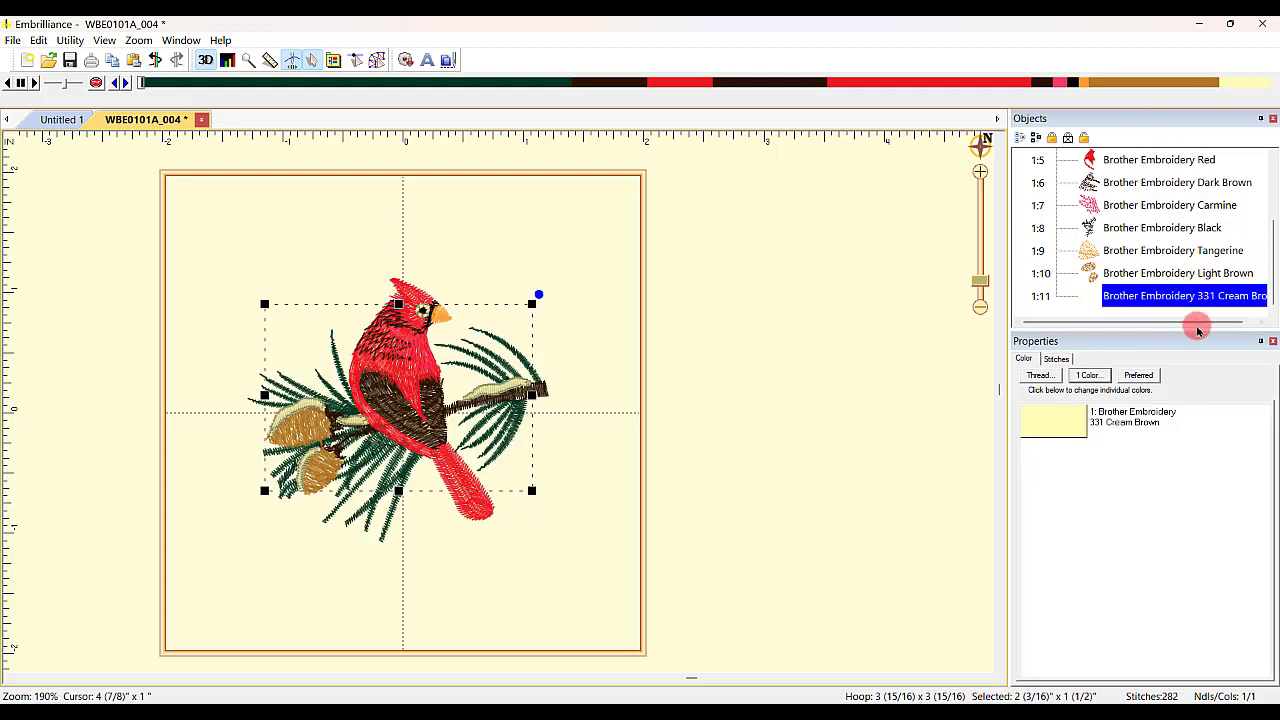
{"action": "left_click", "coordinate": [1066, 426]}
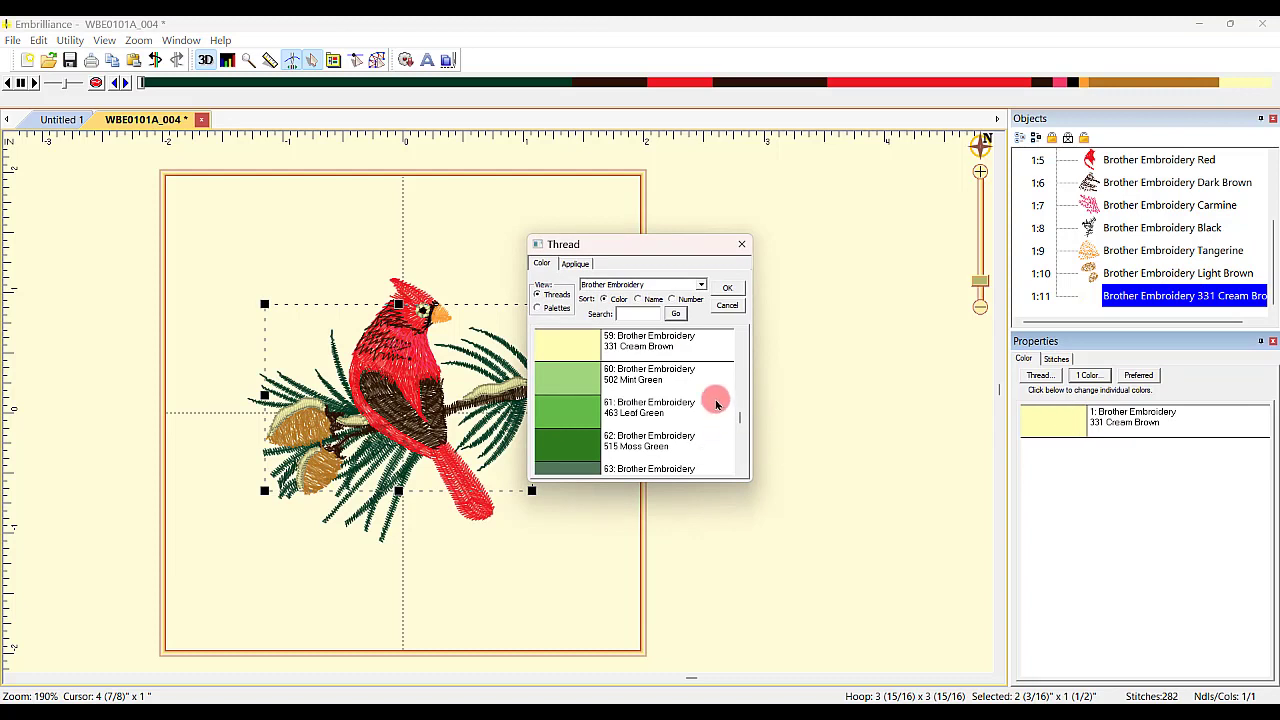
{"action": "left_click", "coordinate": [638, 299]}
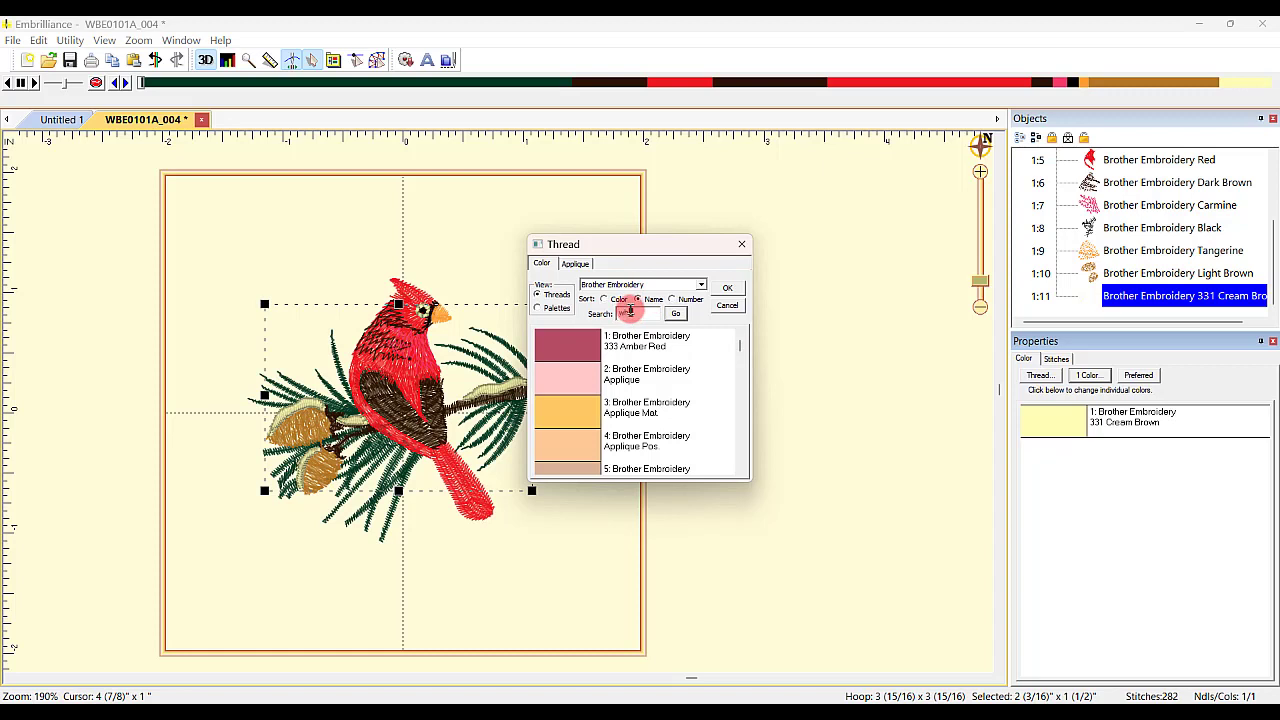
{"action": "left_click", "coordinate": [630, 310]}
{"action": "type", "text": "white"}
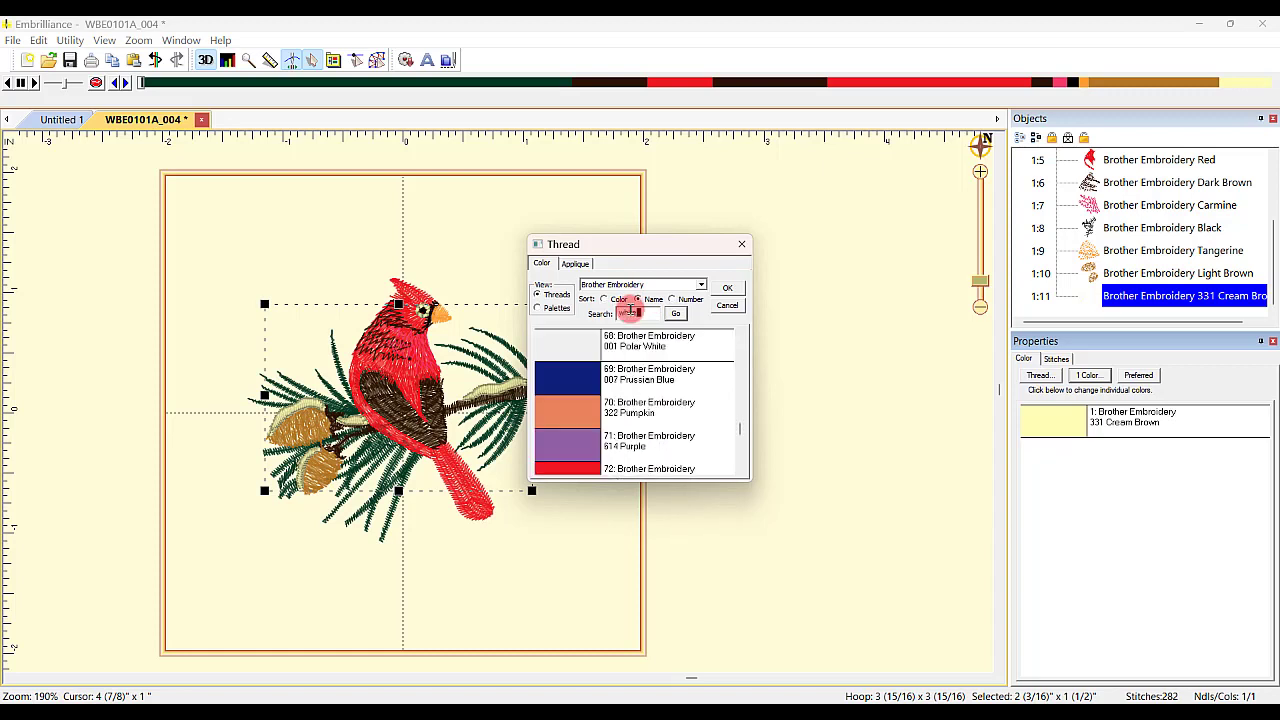
{"action": "left_click", "coordinate": [695, 314]}
{"action": "left_click", "coordinate": [728, 290]}
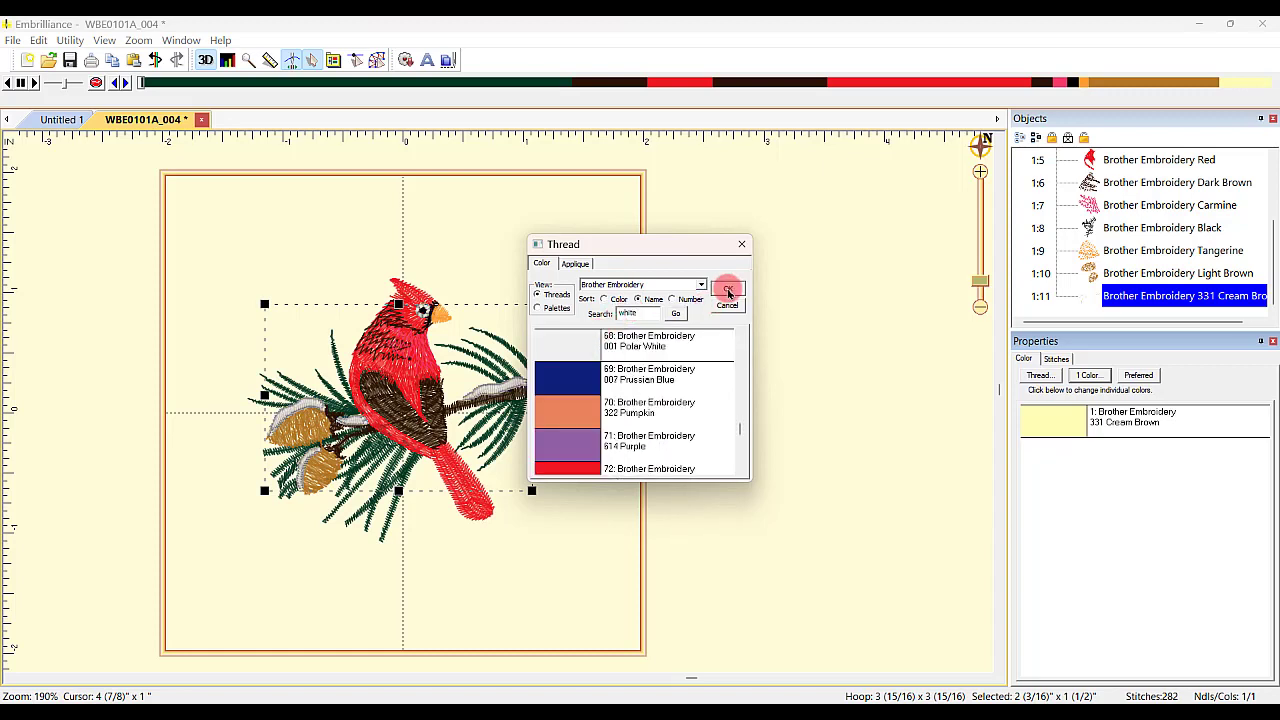
{"action": "left_click", "coordinate": [820, 274]}
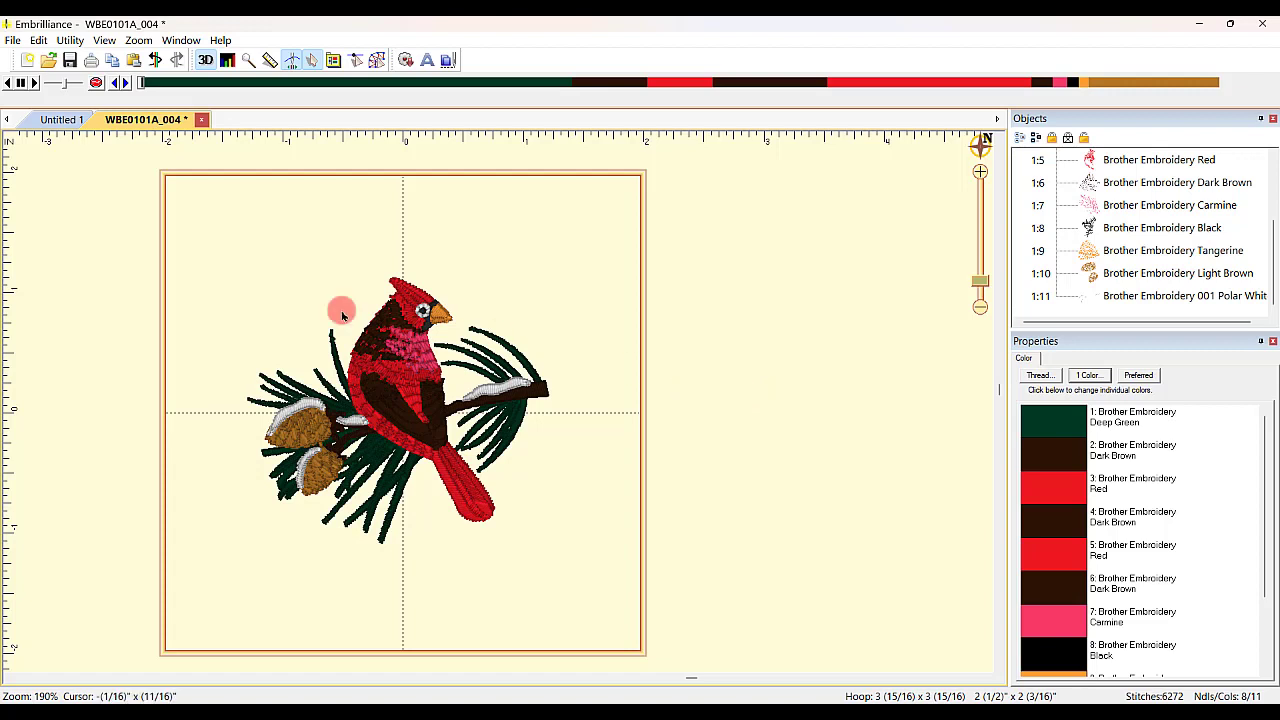
Add a circular patch edge around the cardinal design
{"action": "left_click", "coordinate": [70, 41]}
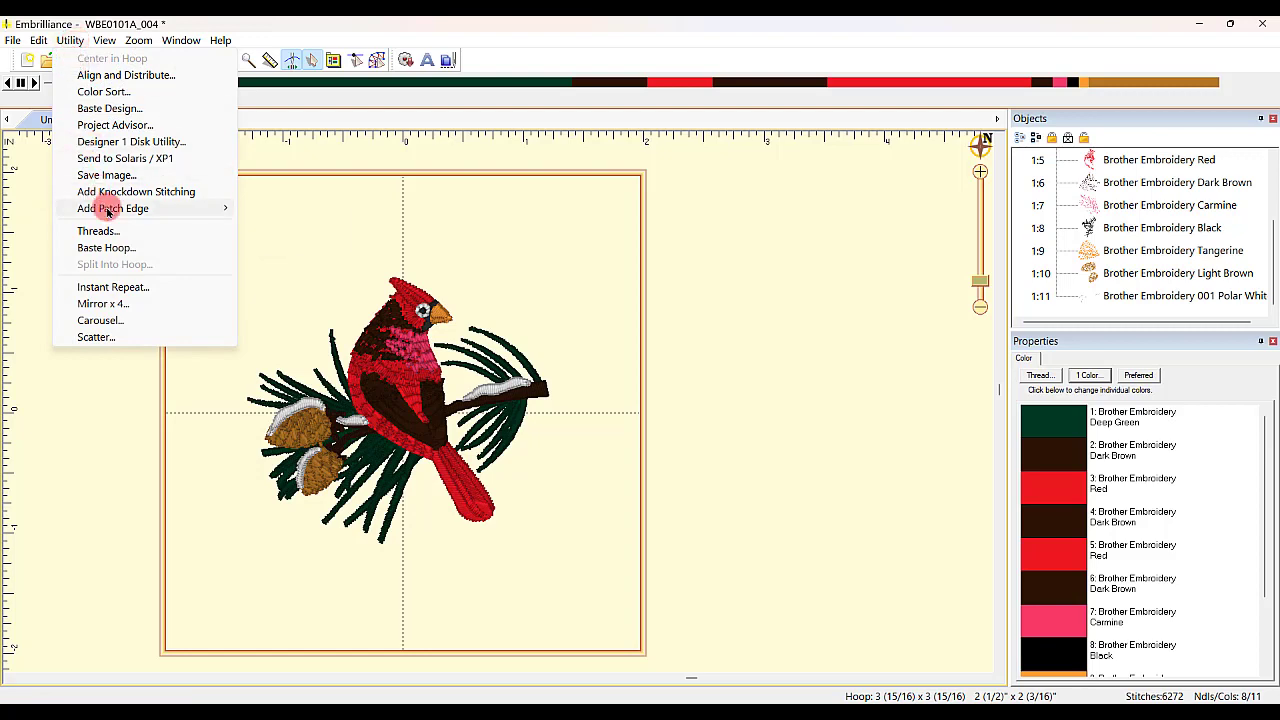
{"action": "mouse_move", "coordinate": [108, 212]}
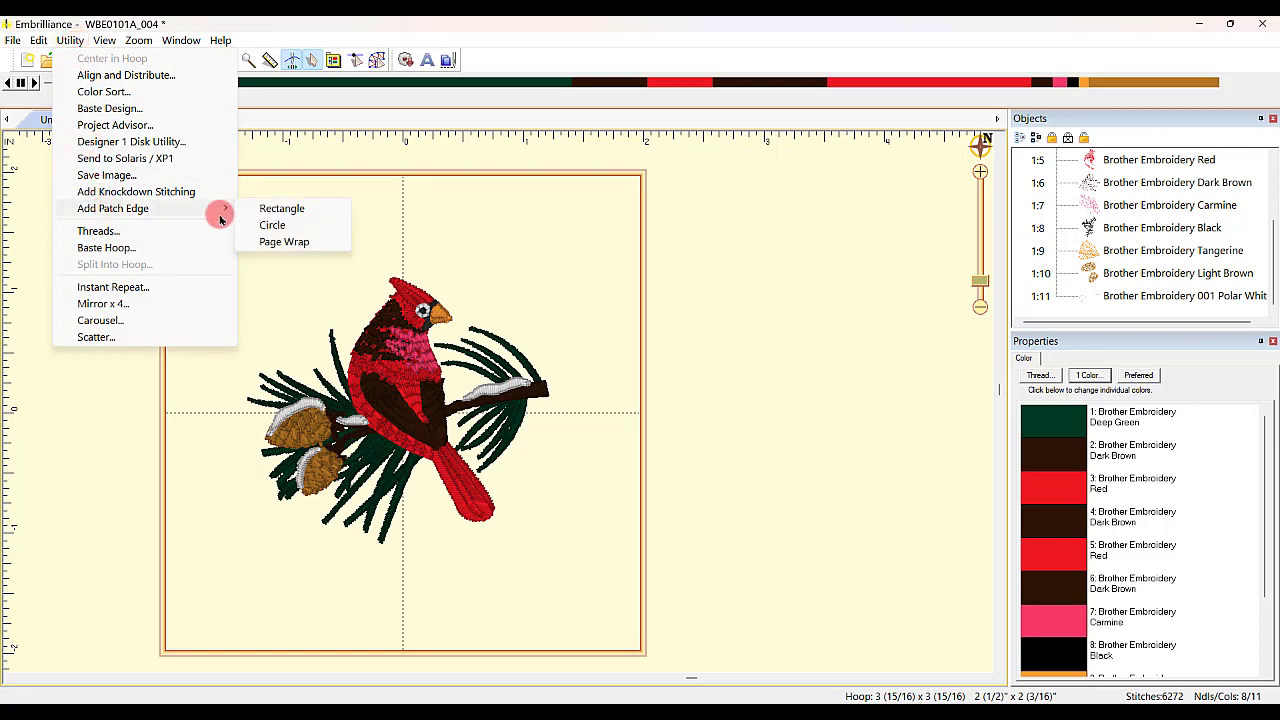
{"action": "left_click", "coordinate": [272, 225]}
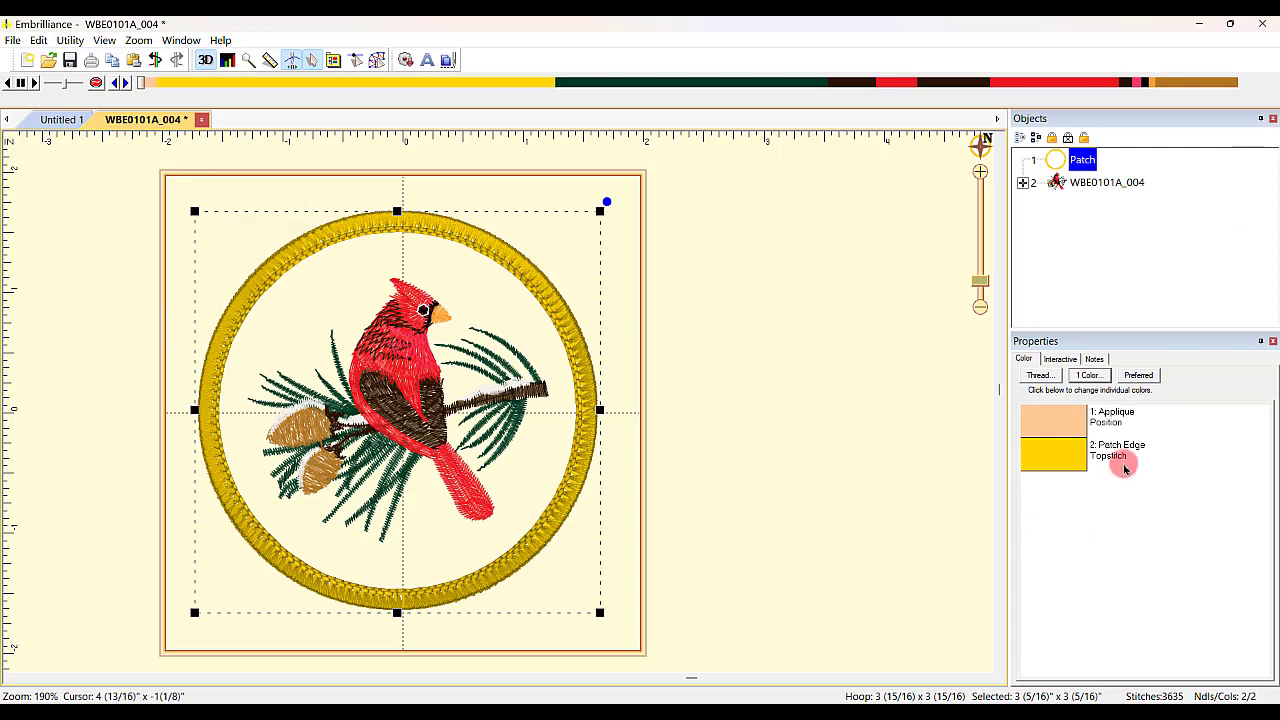
{"action": "left_click", "coordinate": [790, 420]}
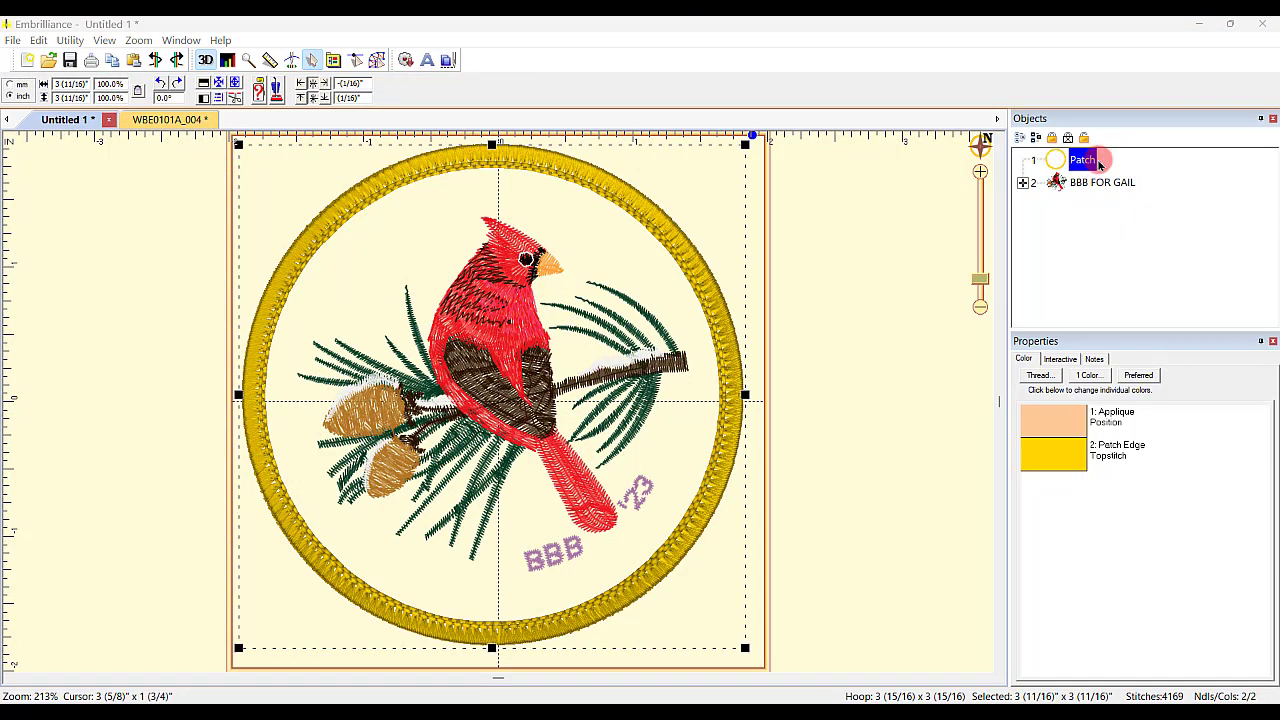
Select the lettered cardinal design in the Untitled 1 document and review its thread colours
{"action": "left_click", "coordinate": [1066, 190]}
{"action": "scroll", "coordinate": [1030, 430], "scroll_direction": "down", "scroll_amount": 3}
{"action": "scroll", "coordinate": [1085, 648], "scroll_direction": "up", "scroll_amount": 3}
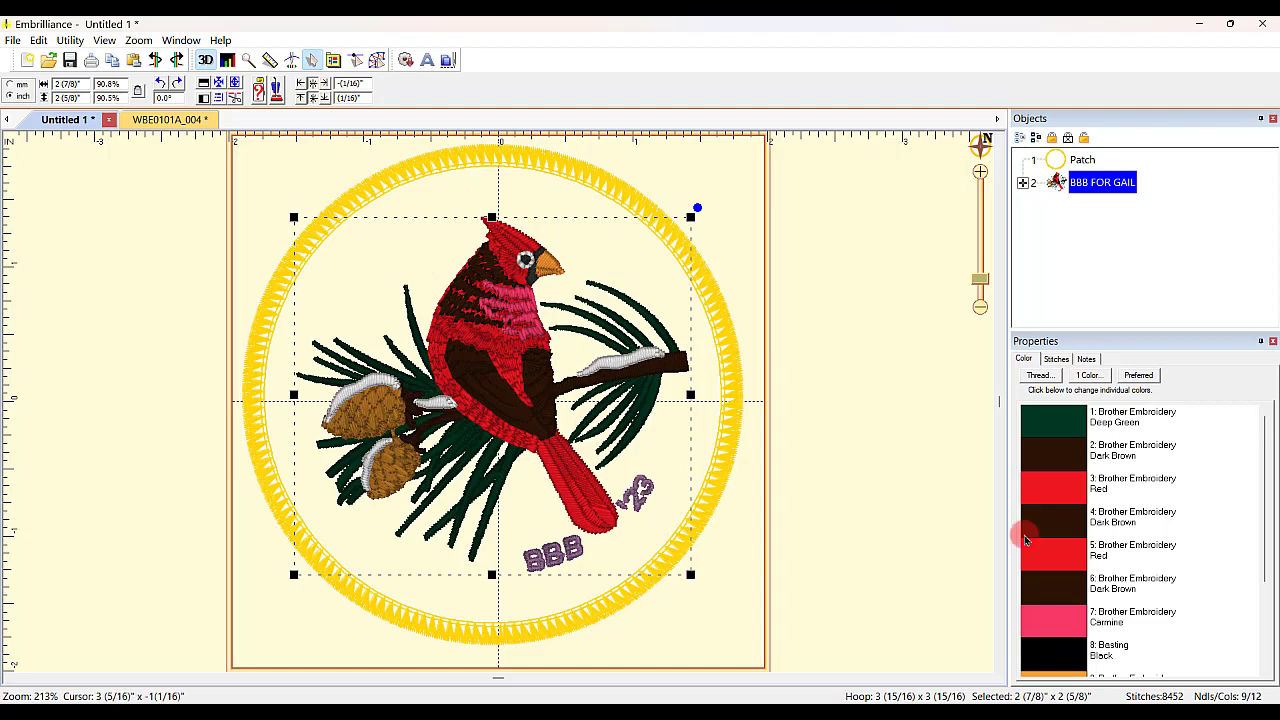
Set the circular patch's material option to Hand cut in hoop
{"action": "left_click", "coordinate": [1092, 160]}
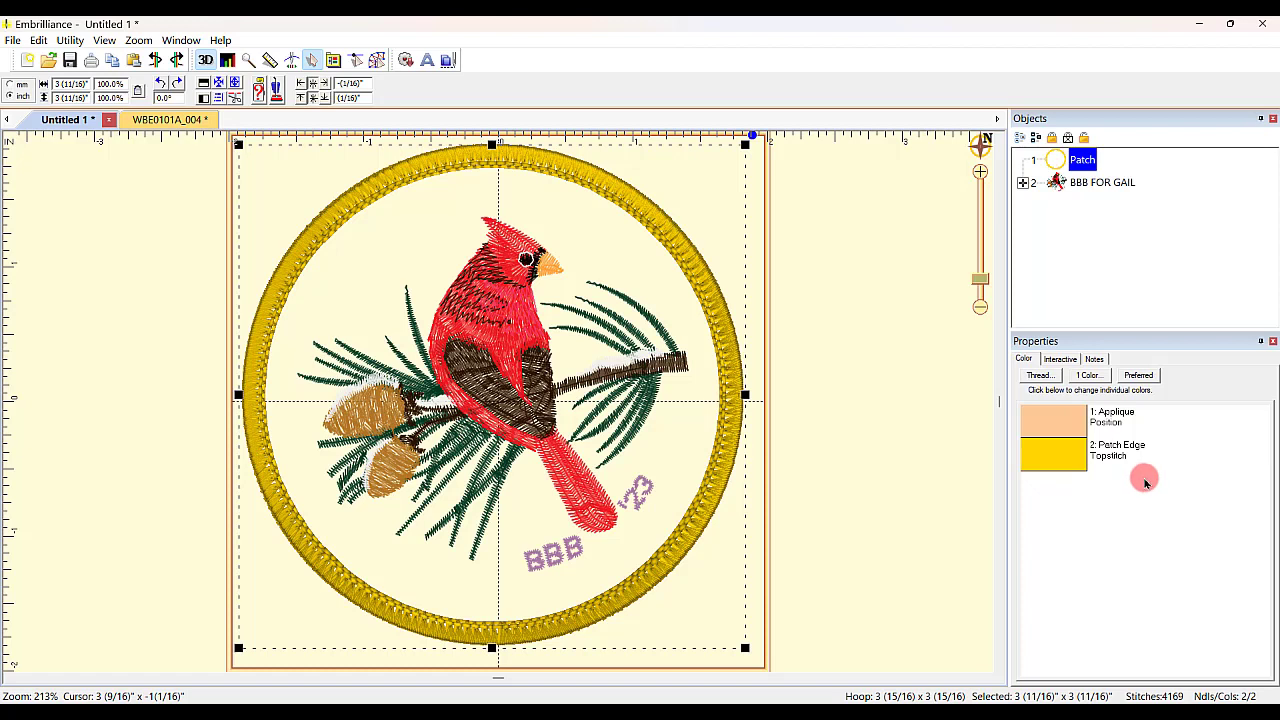
{"action": "left_click", "coordinate": [1074, 362]}
{"action": "left_click", "coordinate": [1024, 381]}
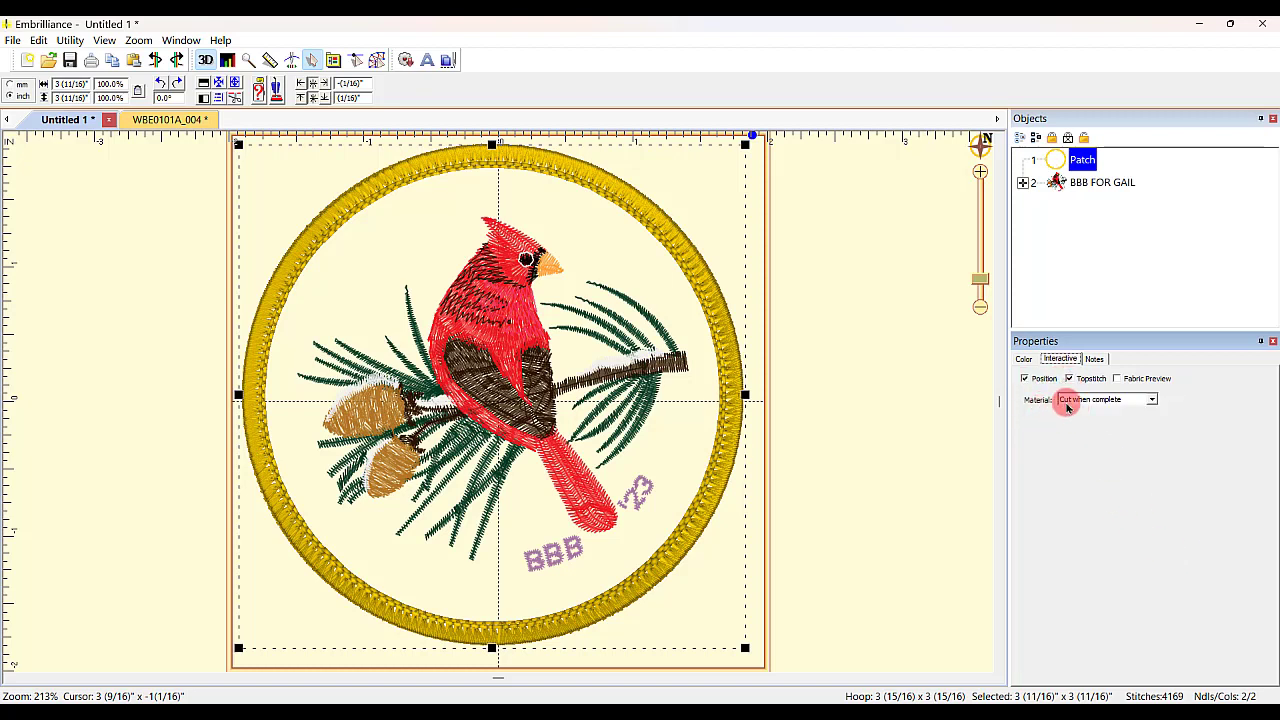
{"action": "left_click", "coordinate": [1153, 400]}
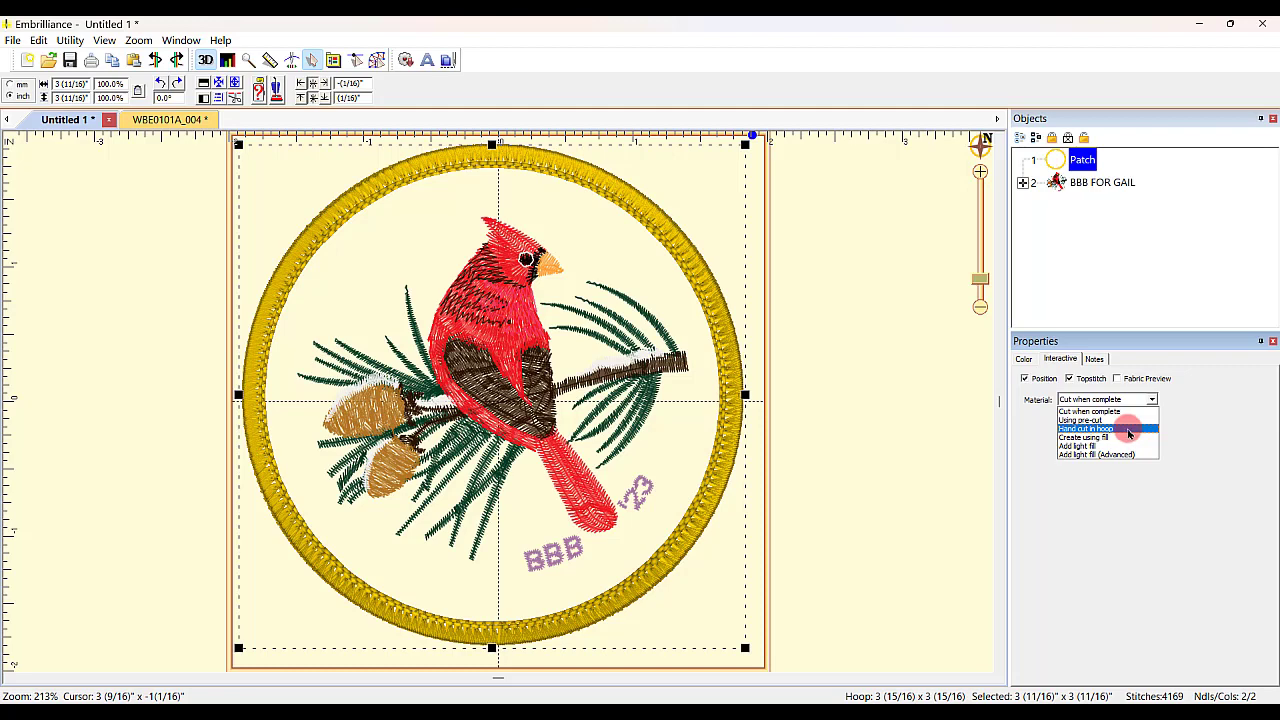
{"action": "left_click", "coordinate": [1128, 430]}
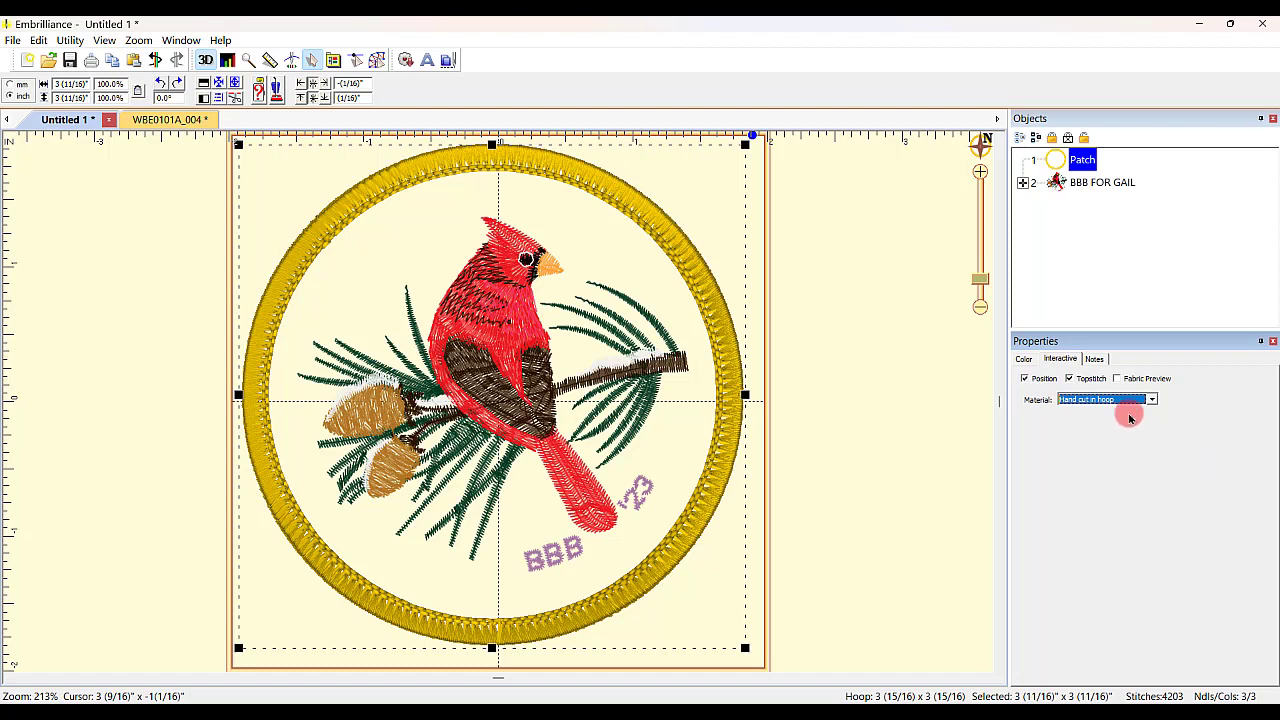
Recolour the patch edge topstitch to Brother Embroidery 463 Leaf Green
{"action": "left_click", "coordinate": [1025, 360]}
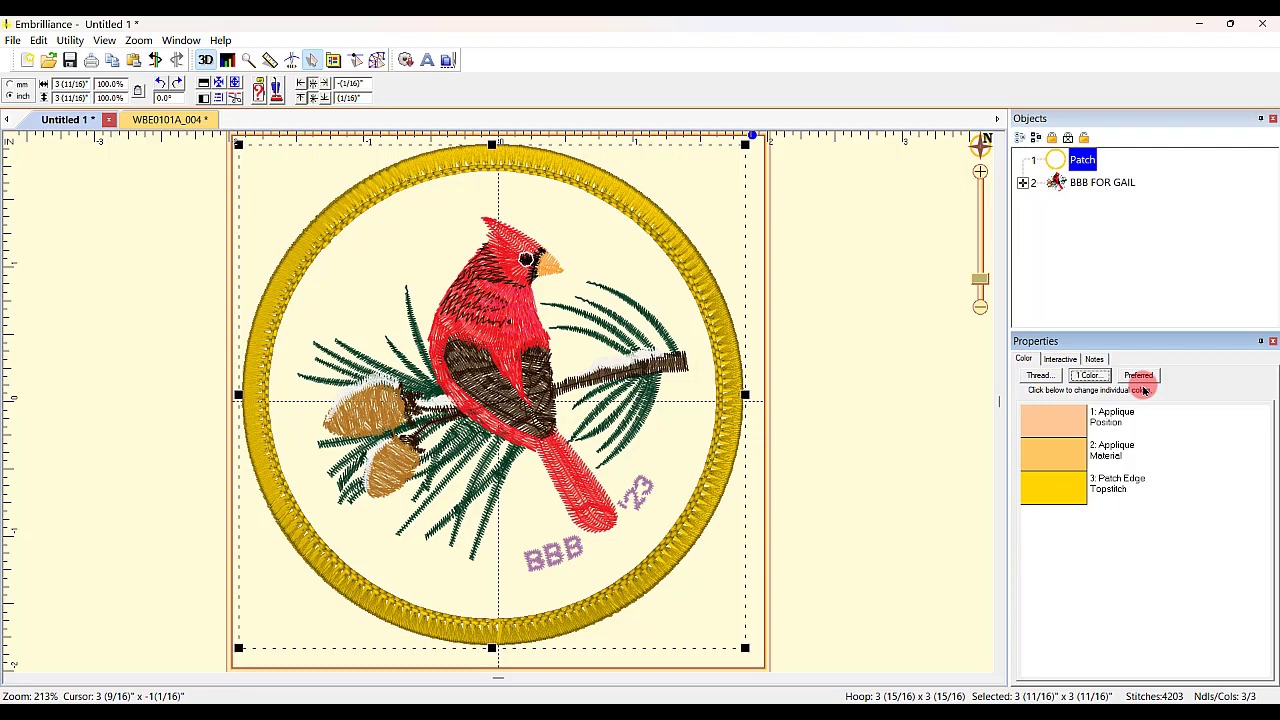
{"action": "double_click", "coordinate": [1062, 497]}
{"action": "left_click", "coordinate": [579, 446]}
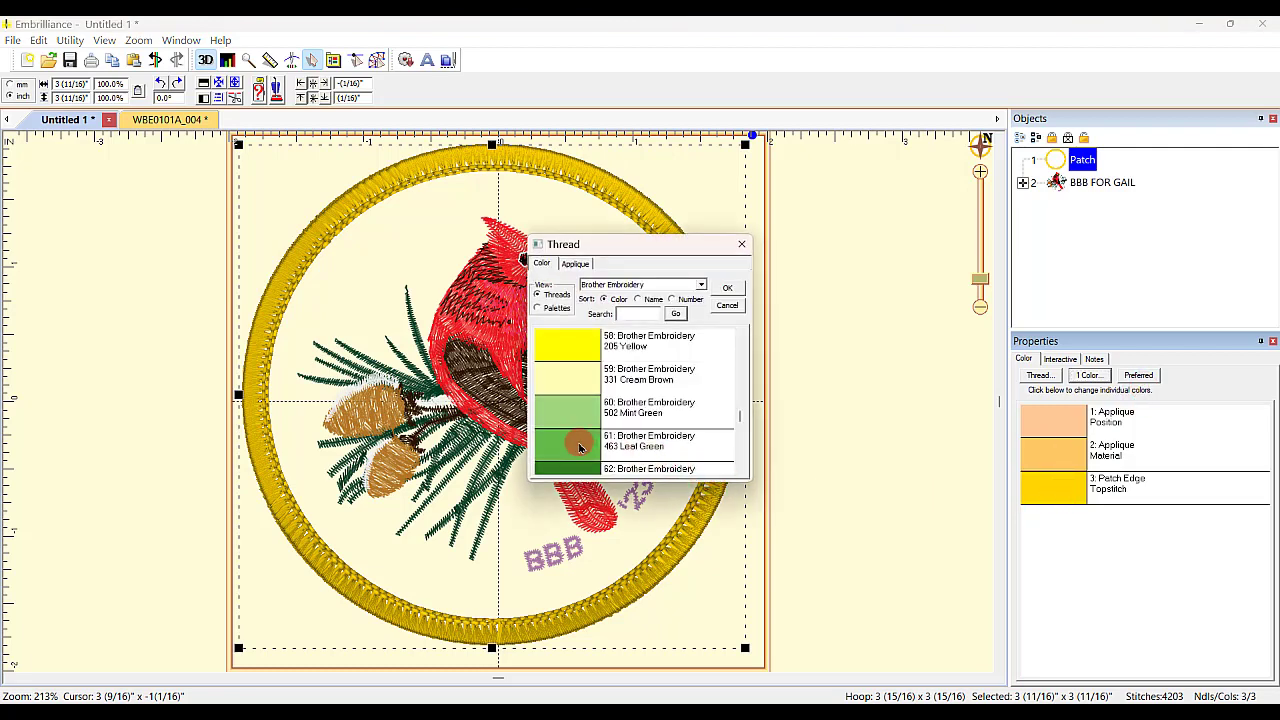
{"action": "left_click", "coordinate": [733, 289]}
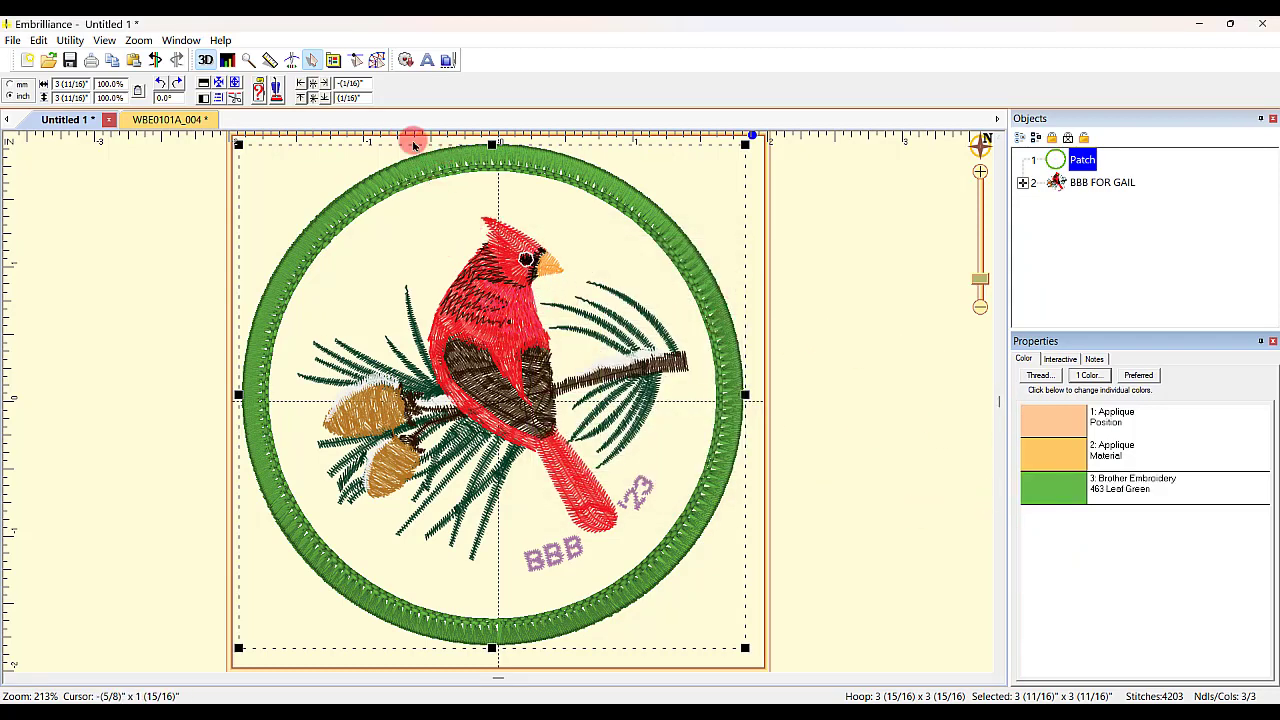
Recolour the patch's applique material layer to Brother Embroidery 420 Electric Blue
{"action": "double_click", "coordinate": [1057, 458]}
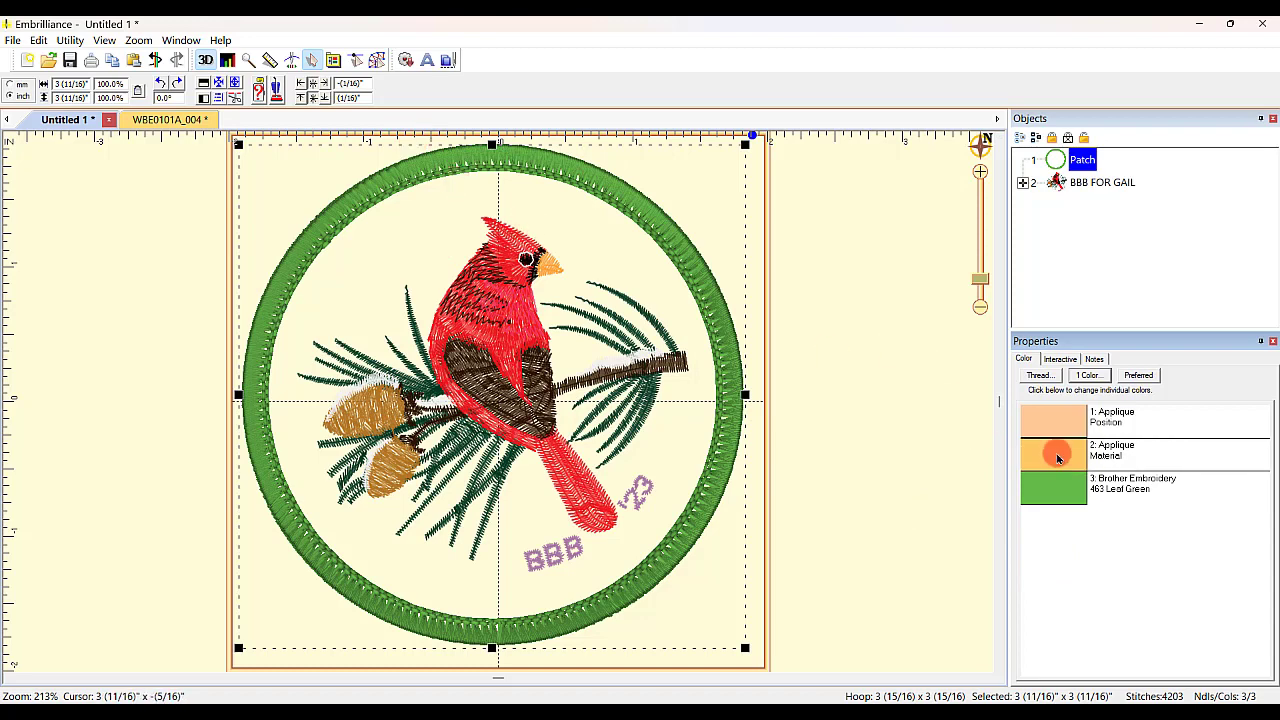
{"action": "left_click_drag", "start_coordinate": [738, 388], "coordinate": [749, 429]}
{"action": "left_click", "coordinate": [548, 352]}
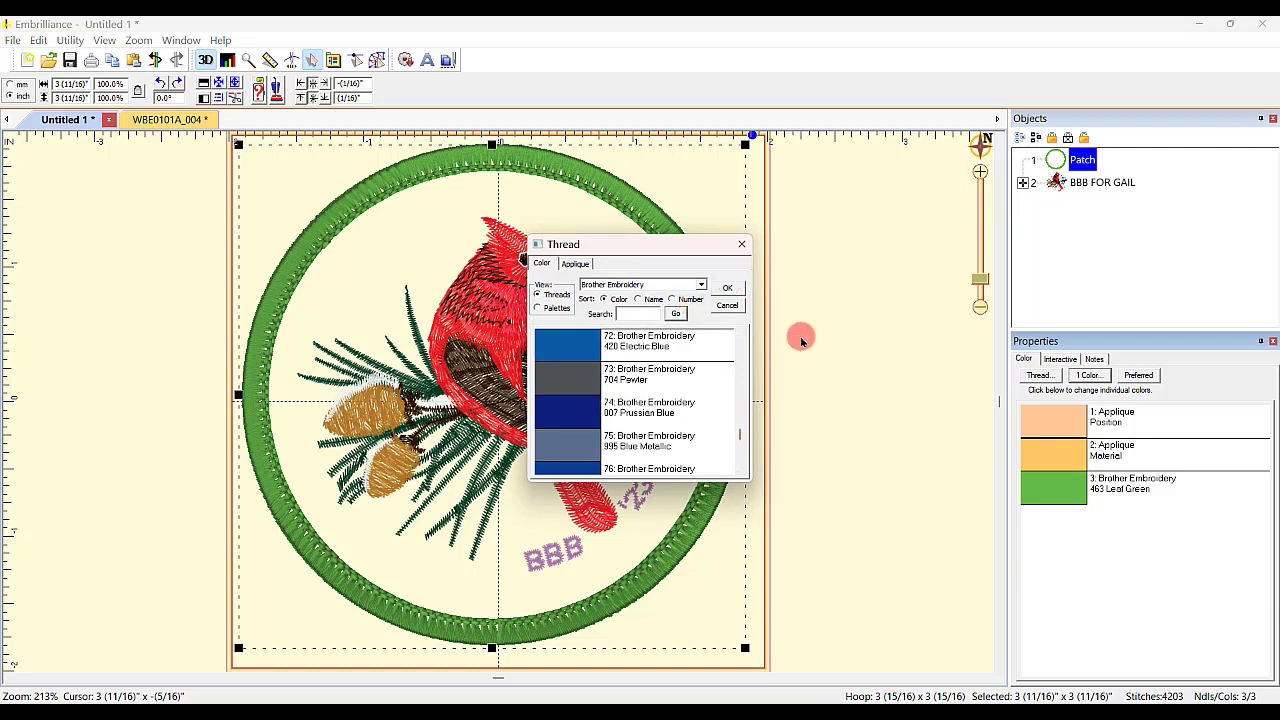
{"action": "left_click", "coordinate": [724, 288]}
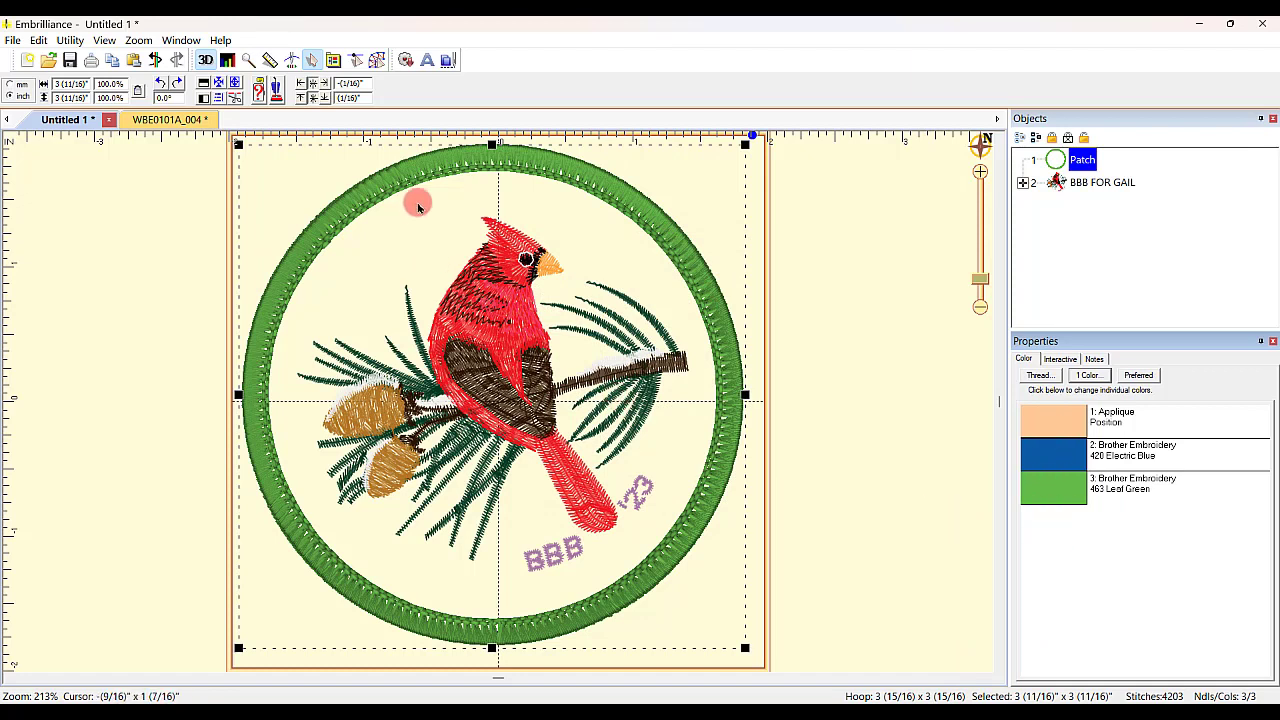
Preview the patch's sewing order in the stitch simulator, from the position line through the tackdown to the green edge
{"action": "left_click", "coordinate": [289, 59]}
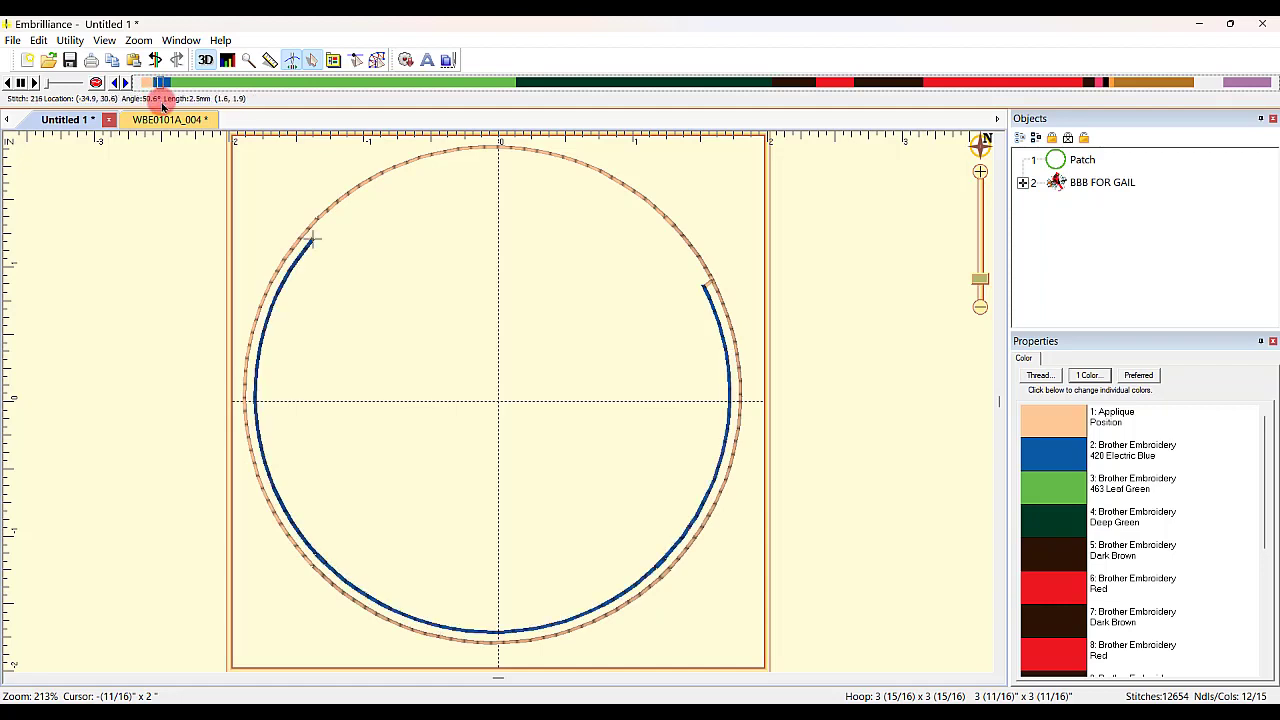
{"action": "mouse_move", "coordinate": [163, 104]}
{"action": "left_mouse_down"}
{"action": "mouse_move", "coordinate": [291, 124]}
{"action": "mouse_move", "coordinate": [431, 109]}
{"action": "mouse_move", "coordinate": [623, 114]}
{"action": "mouse_move", "coordinate": [451, 126]}
{"action": "left_mouse_up"}
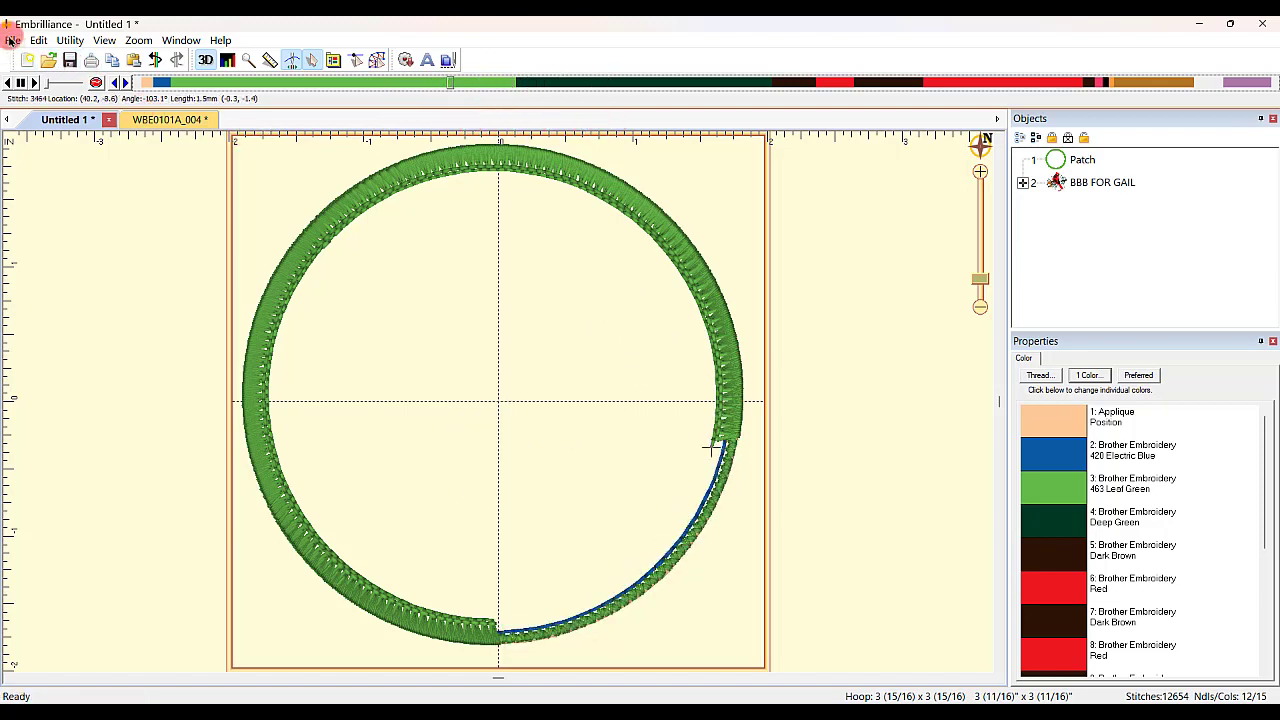
Save the stitch and working files as Patch for YouTube in the Downloads folder, in PES format
{"action": "left_click", "coordinate": [10, 40]}
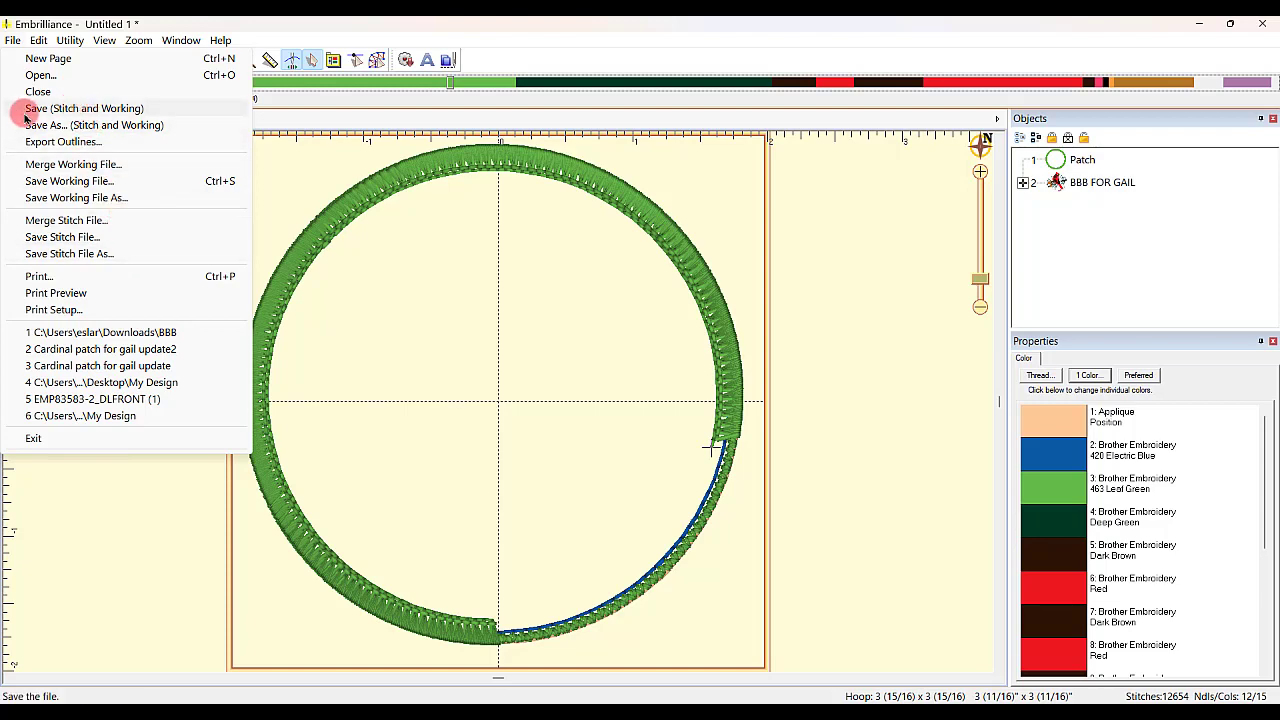
{"action": "left_click", "coordinate": [109, 110]}
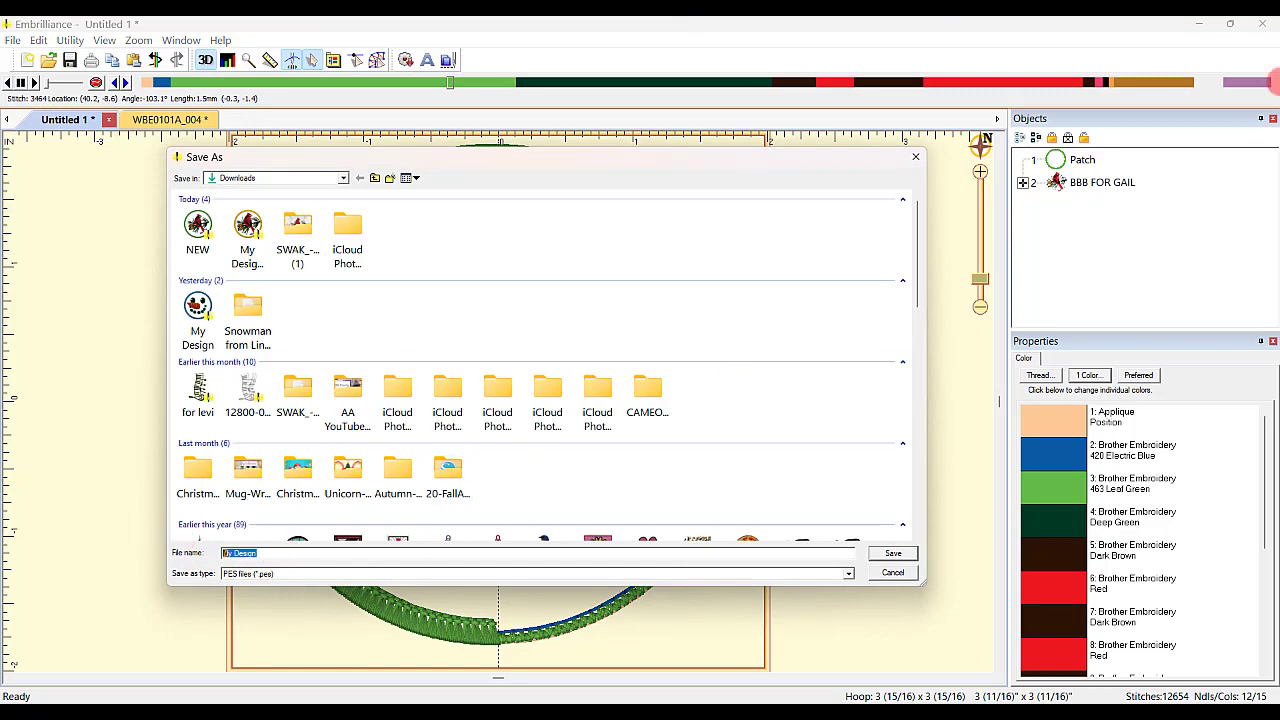
{"action": "type", "text": "Patch for YouTube"}
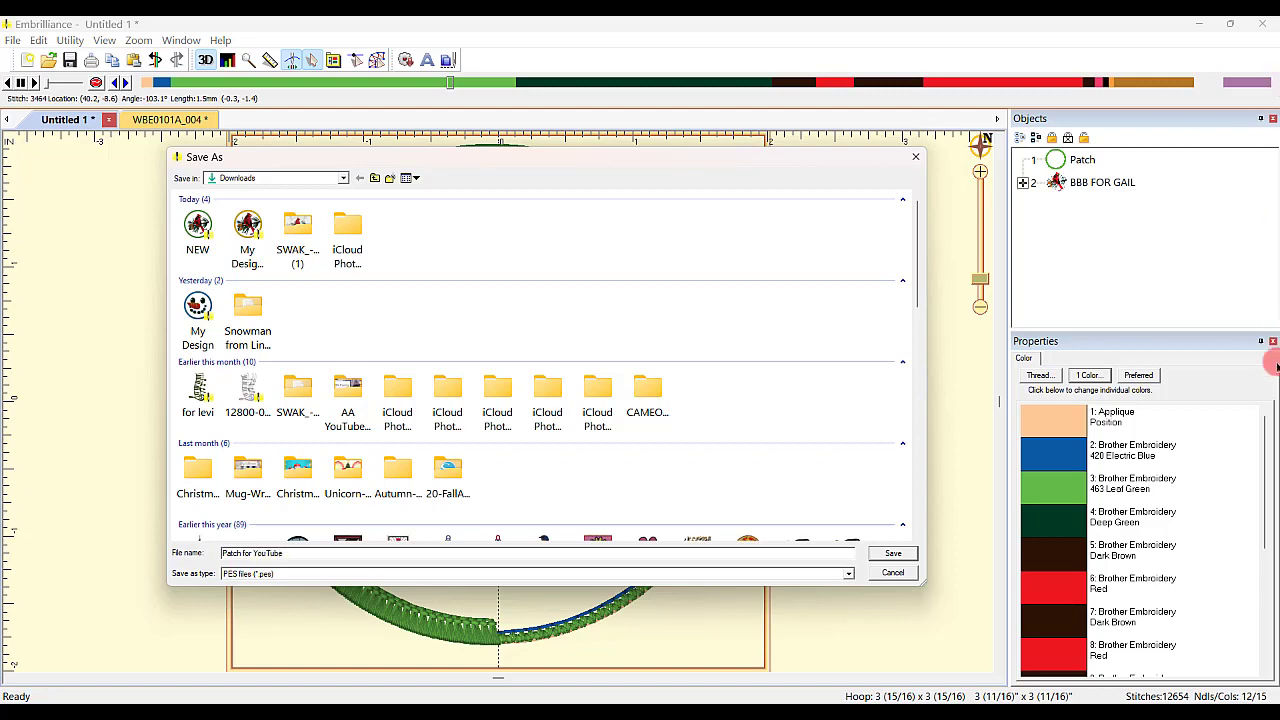
{"action": "left_click", "coordinate": [893, 554]}
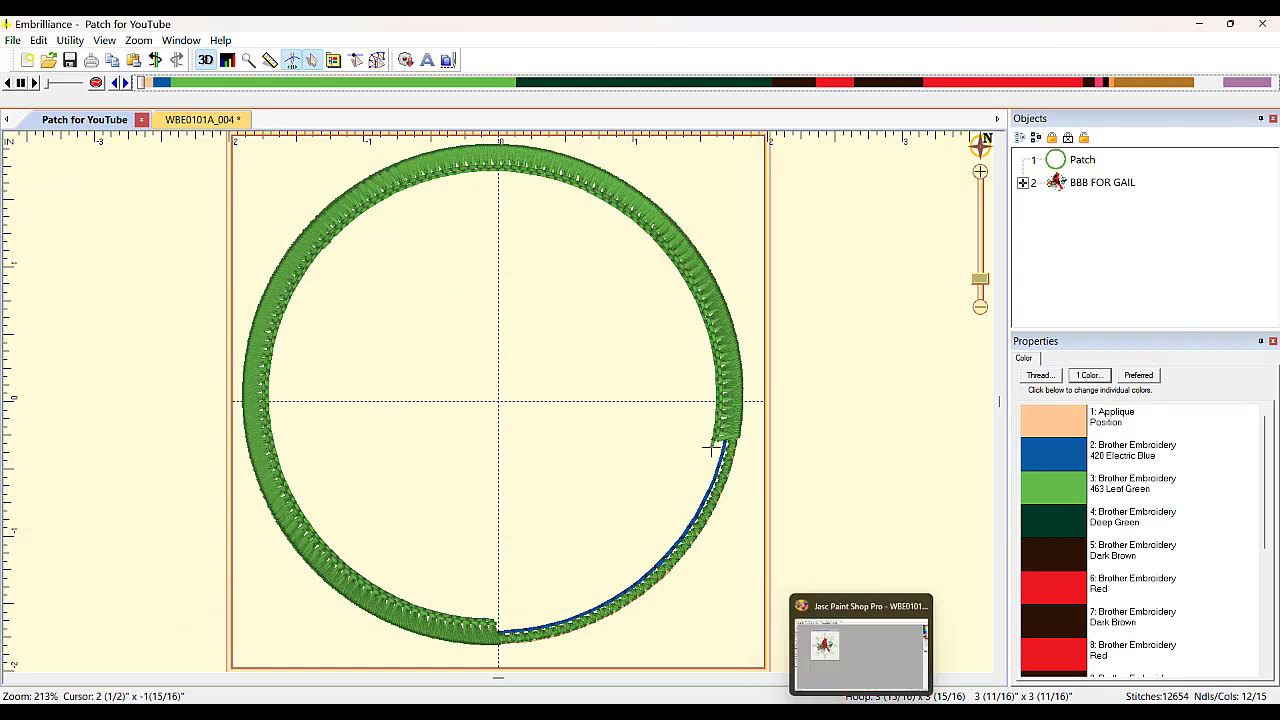
Switch to Design Database Transfer, reopen it to refresh the Downloads designs, and transmit Patch for YouTube to the network sewing machine
{"action": "left_click", "coordinate": [832, 645]}
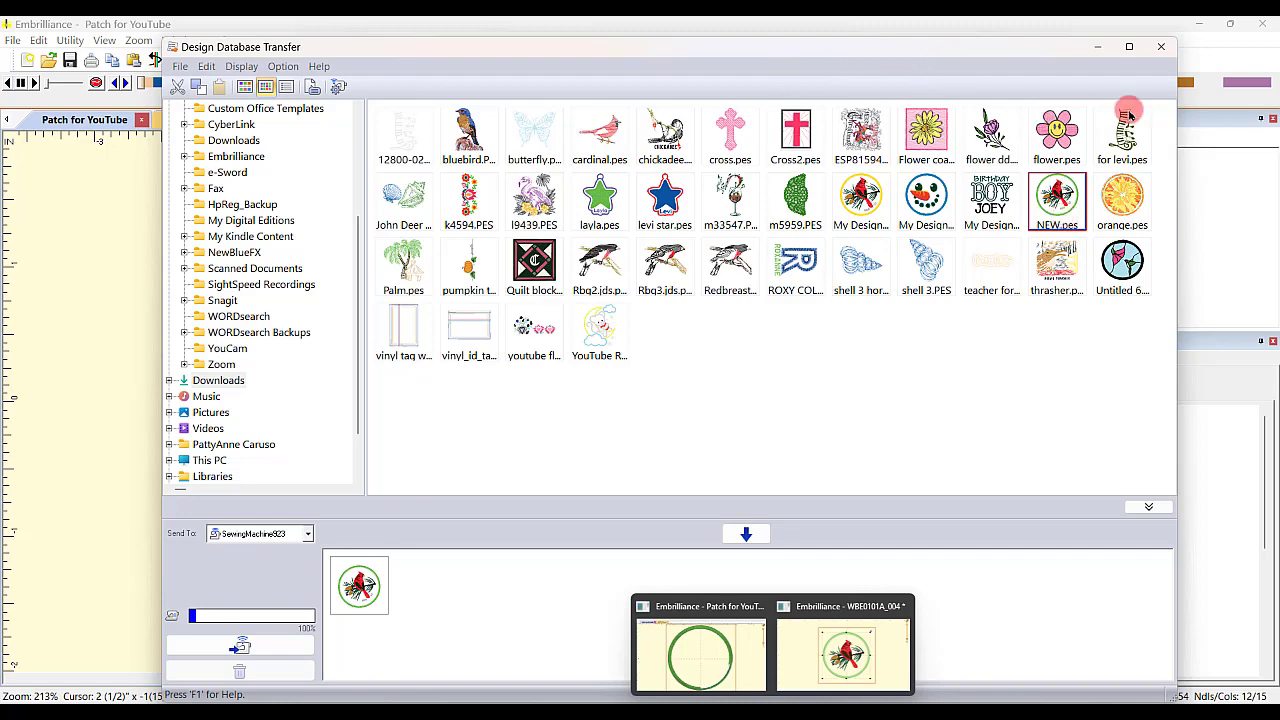
{"action": "left_click", "coordinate": [1161, 46]}
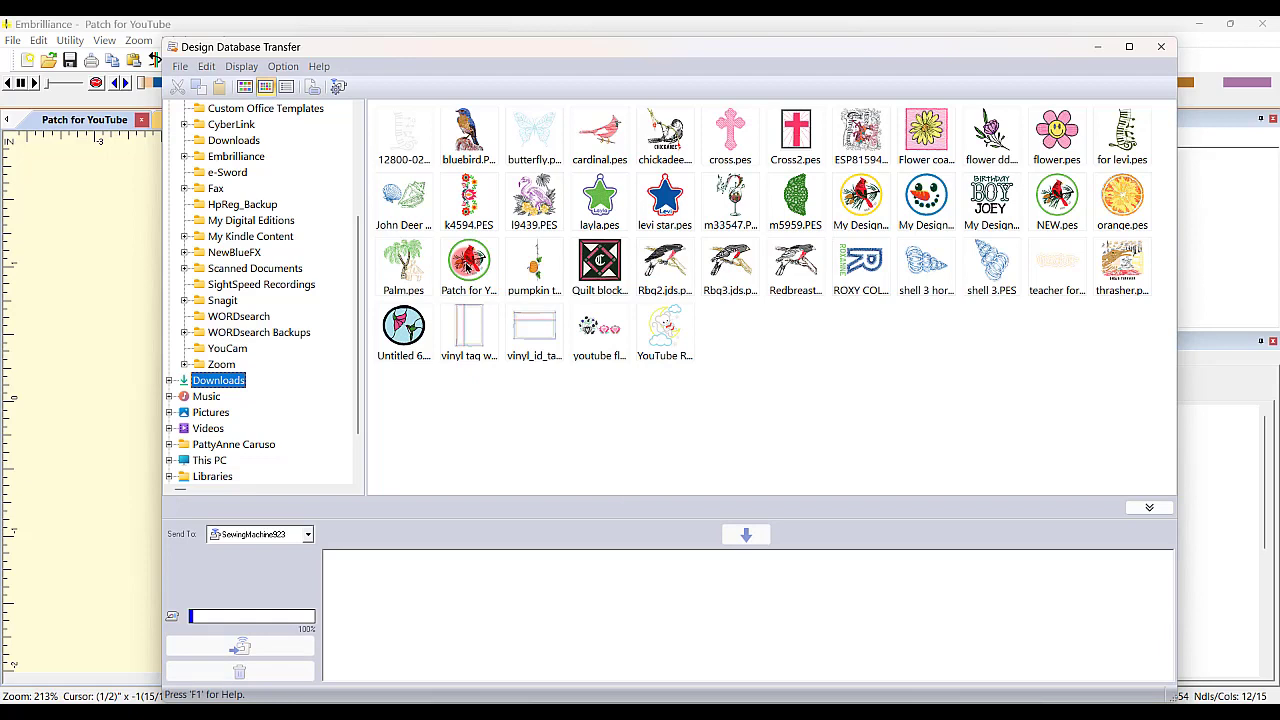
{"action": "left_click", "coordinate": [467, 263]}
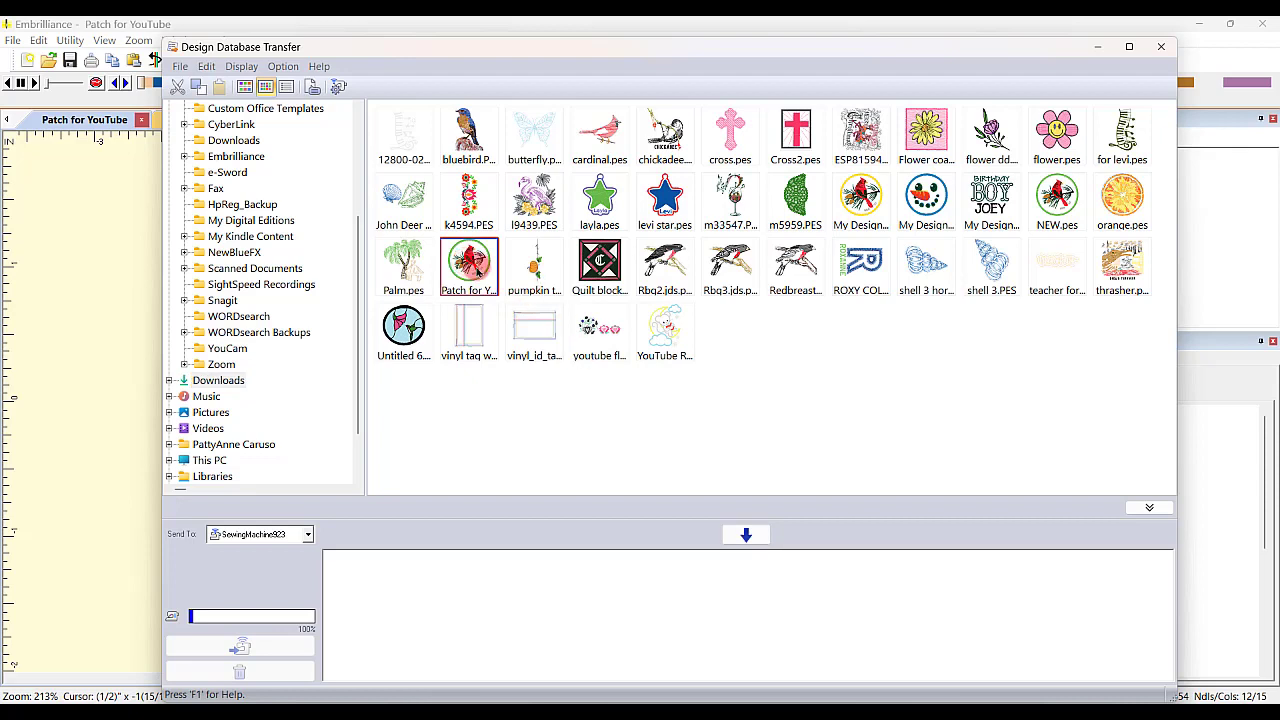
{"action": "left_click", "coordinate": [745, 535]}
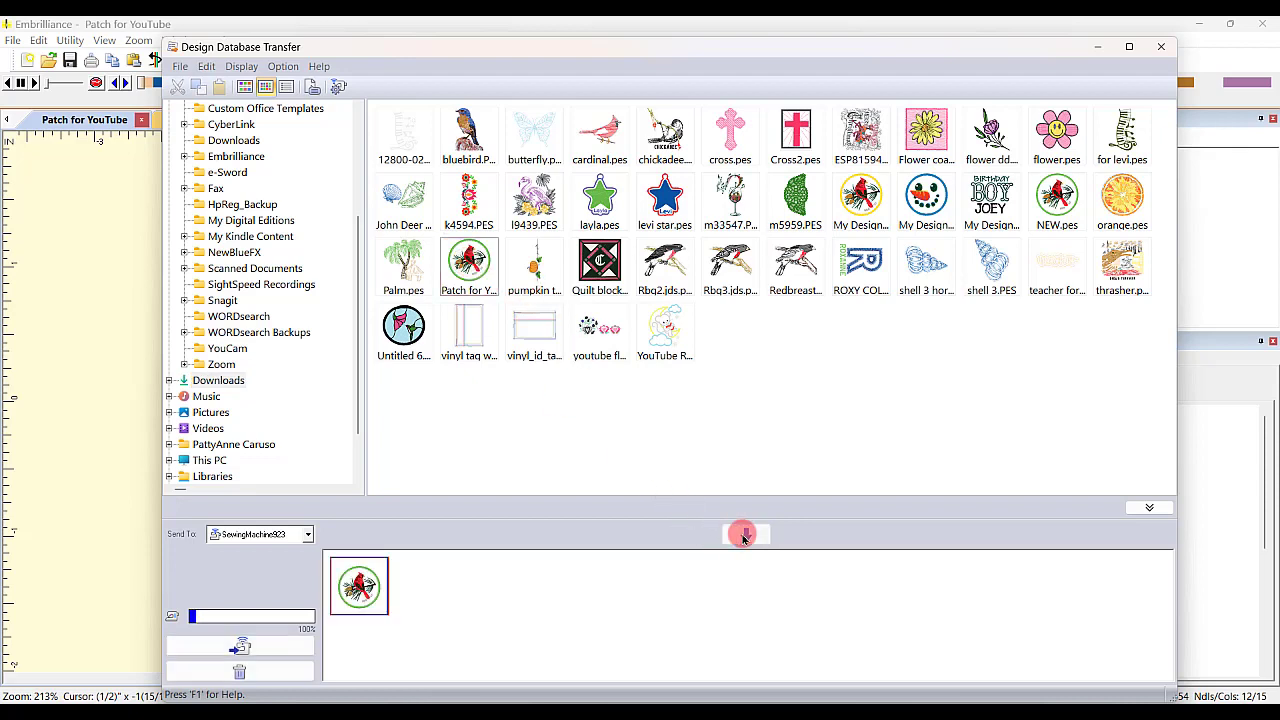
{"action": "left_click", "coordinate": [243, 647]}
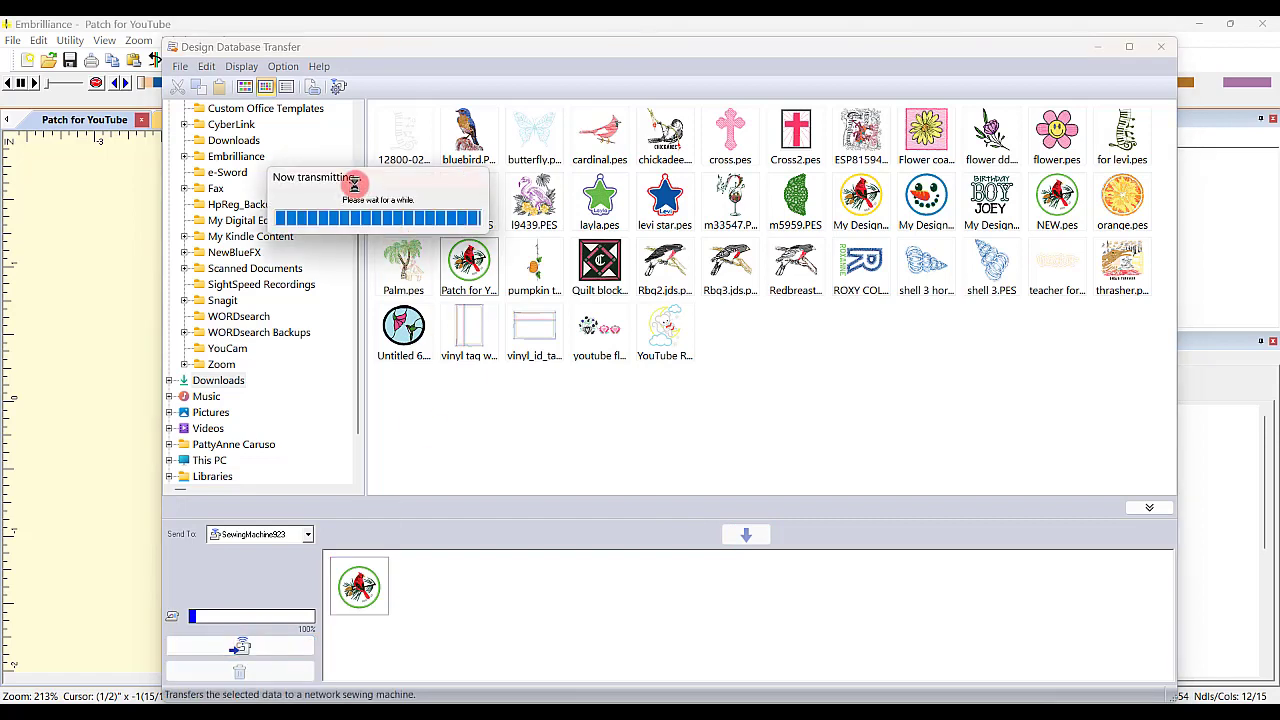
{"action": "left_click", "coordinate": [714, 418]}
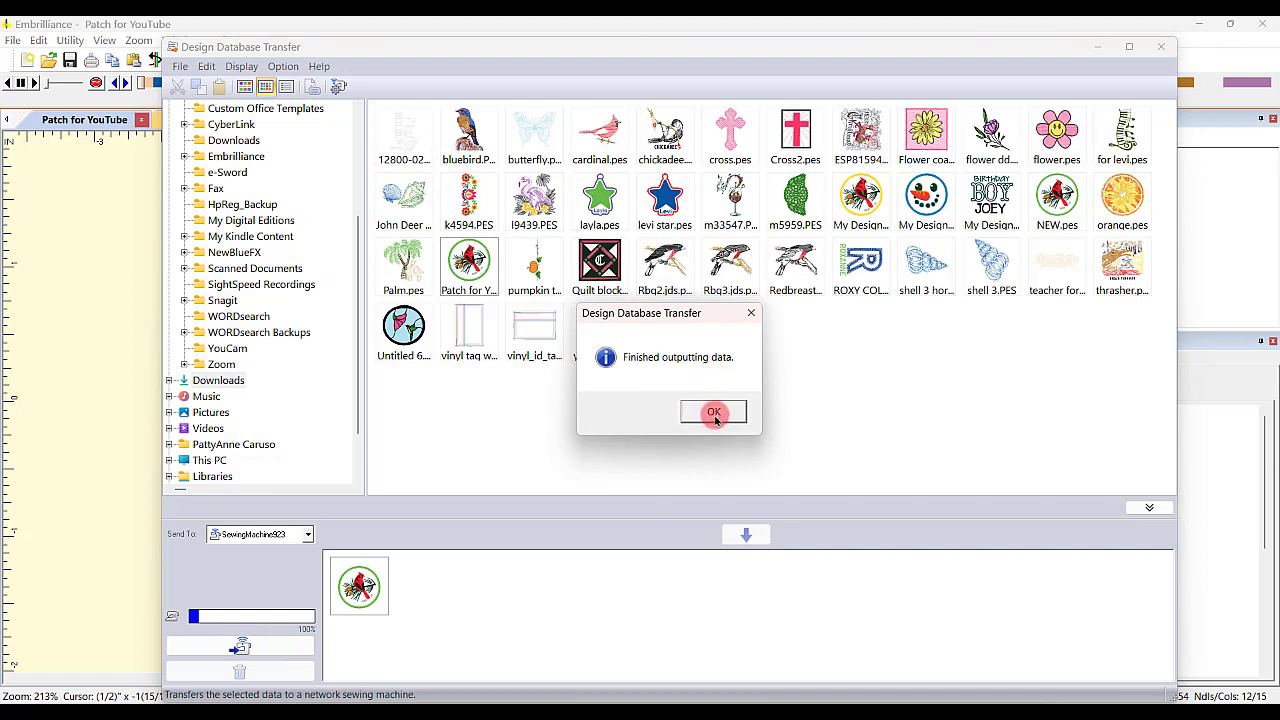